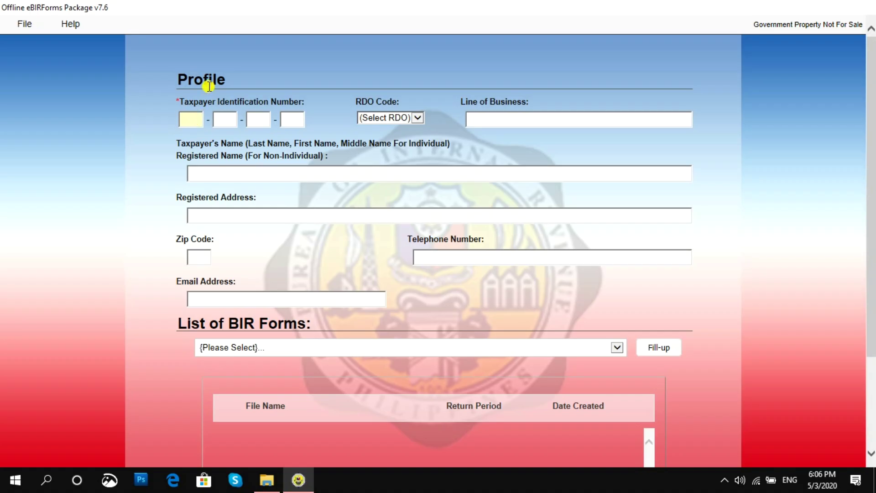
Enter the full taxpayer identification number in the profile to load the taxpayer's saved details
type("000")
key("Tab")
type("000")
key("Tab")
type("000")
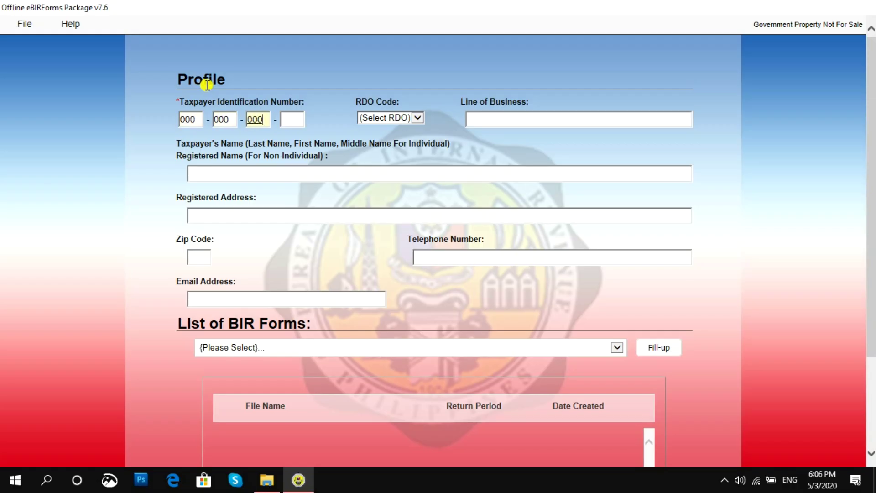
key("Tab")
type("000")
key("Tab")
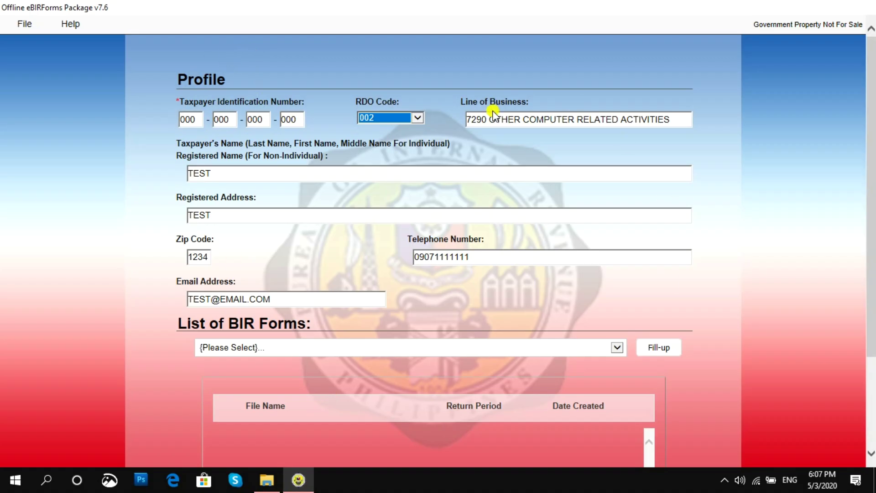
Choose BIR Form 1701v2018 - Annual Income Tax Return (NEW) and open it for filling up, accepting the saved profile
left_click(588, 351)
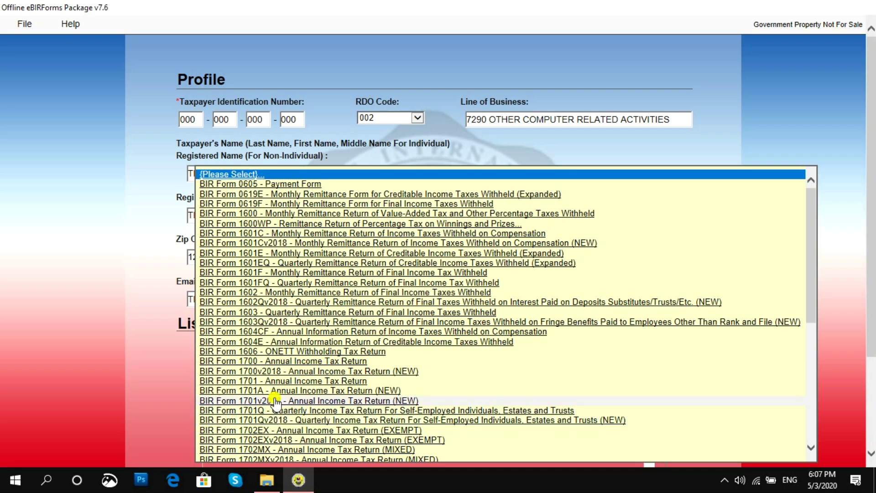
left_click(371, 401)
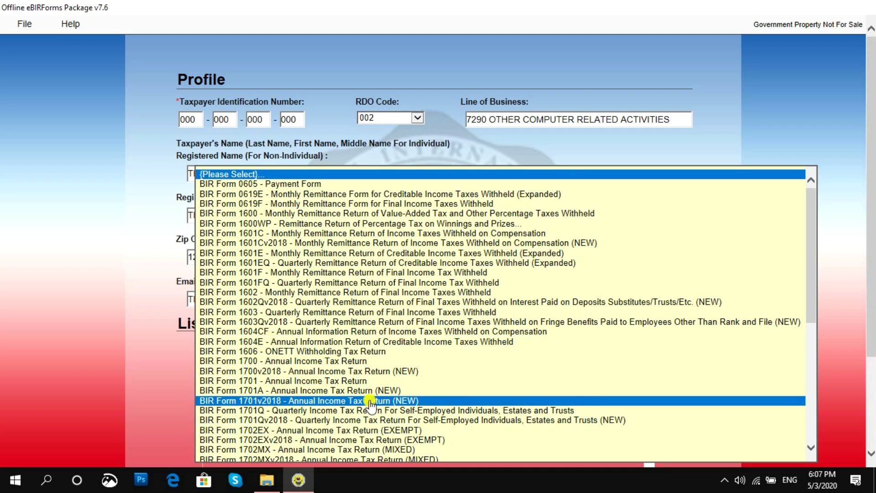
left_click(371, 402)
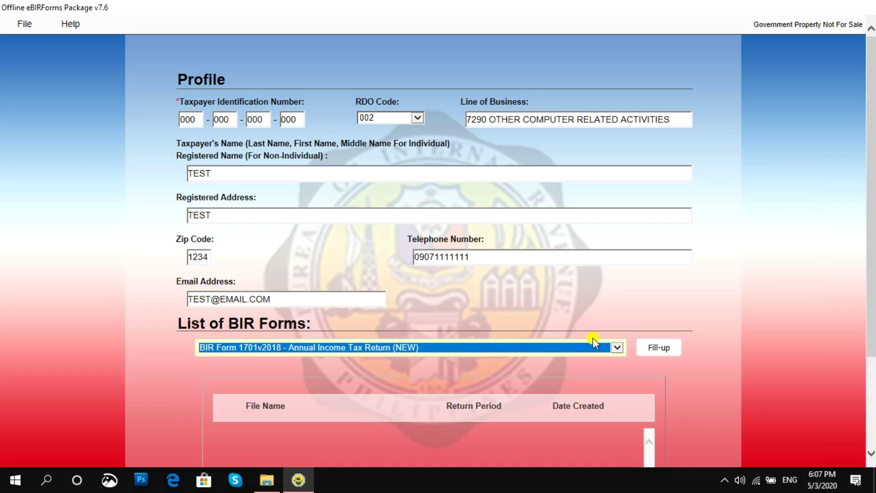
left_click(667, 350)
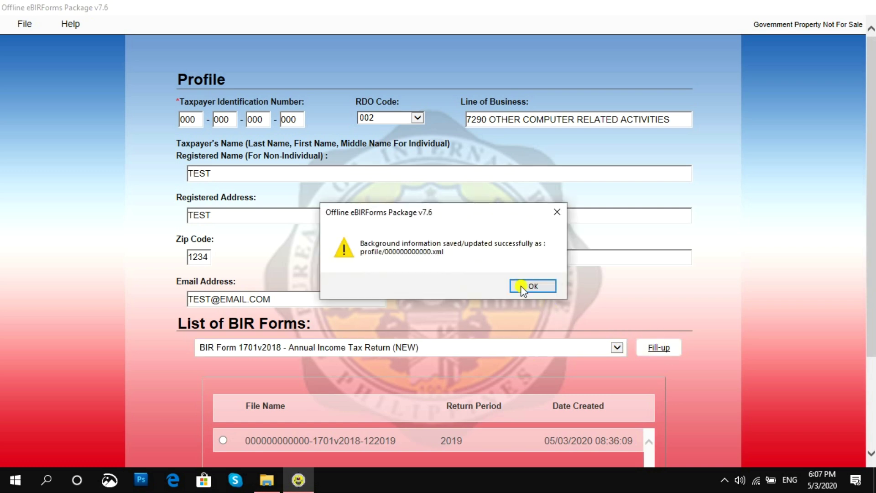
left_click(522, 287)
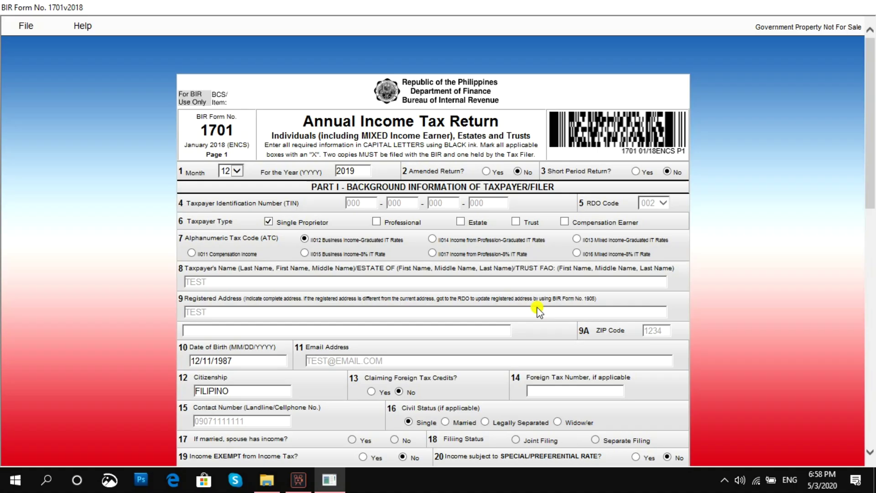
left_click(236, 173)
left_click(235, 173)
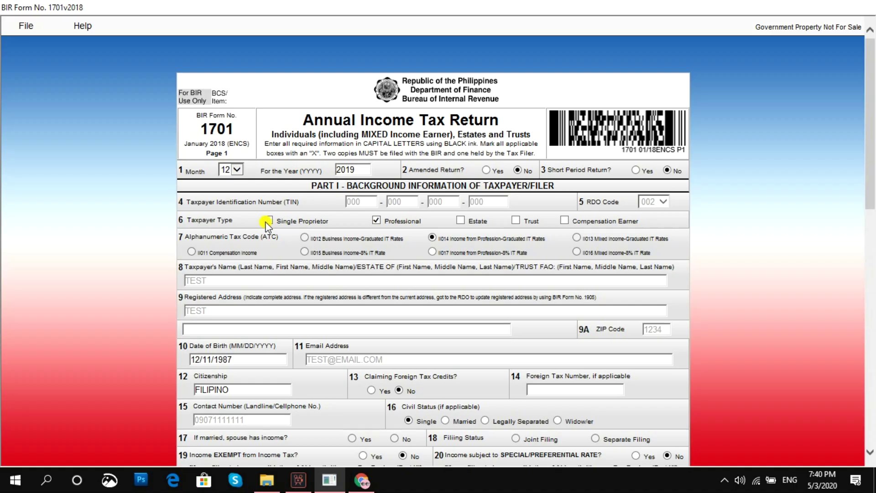
Set the taxpayer type in item 6 to Single Proprietor, with Professional unmarked
left_click(375, 220)
left_click(268, 220)
left_click(268, 221)
left_click(376, 223)
left_click(269, 220)
left_click(269, 220)
left_click(375, 220)
left_click(376, 219)
left_click(268, 220)
Mark Compensation Earner as an additional taxpayer type and select the tax code II013 Mixed Income-Graduated IT Rates
left_click(564, 222)
triple_click(444, 140)
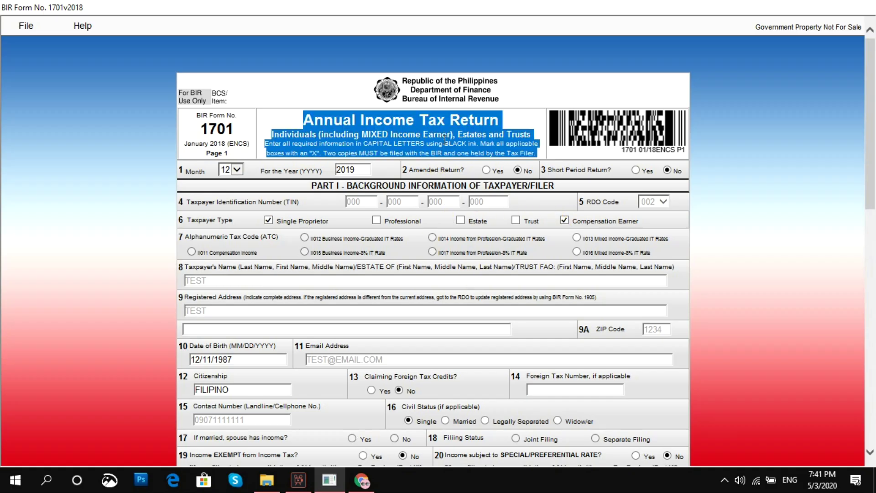
left_click(443, 141)
left_click(360, 142)
triple_click(438, 133)
left_click(438, 133)
left_click(565, 233)
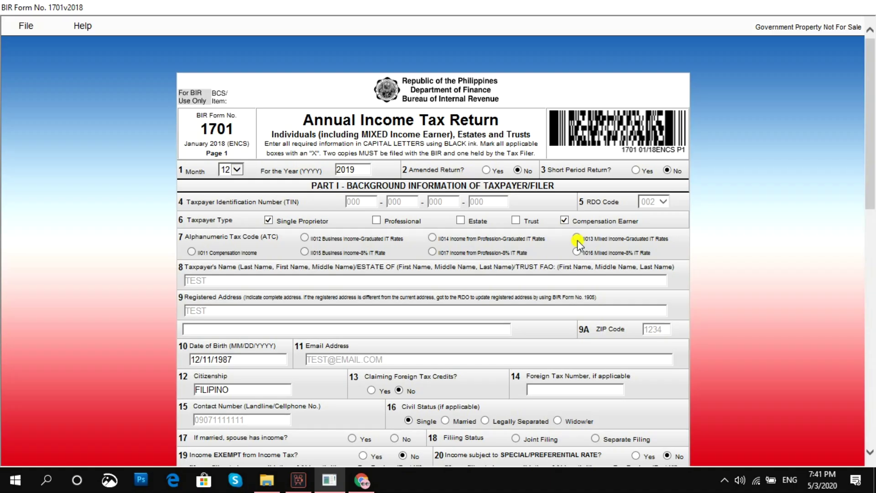
left_click(577, 238)
Unmark Compensation Earner and select the tax code II012 Business Income-Graduated IT Rates
left_click(565, 220)
left_click(304, 237)
Review the remaining background fields, the Part II total tax payable items and the Part III payment details on page 1
left_click(242, 359)
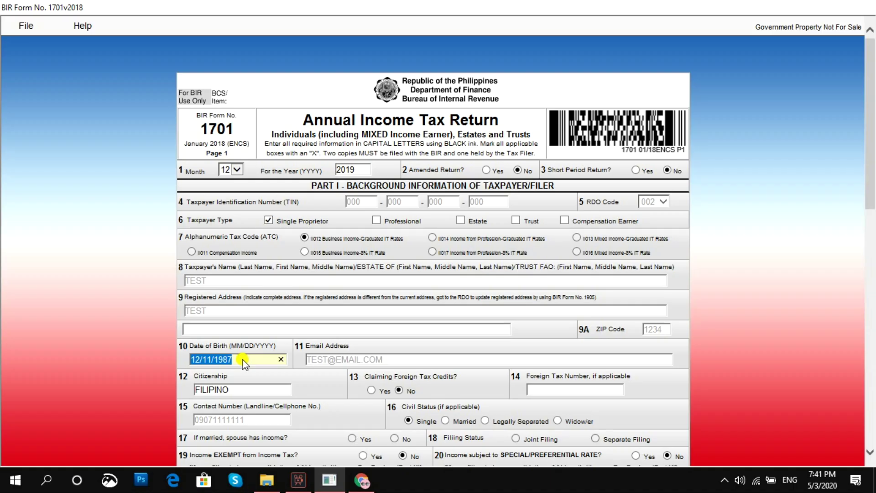
left_click(329, 360)
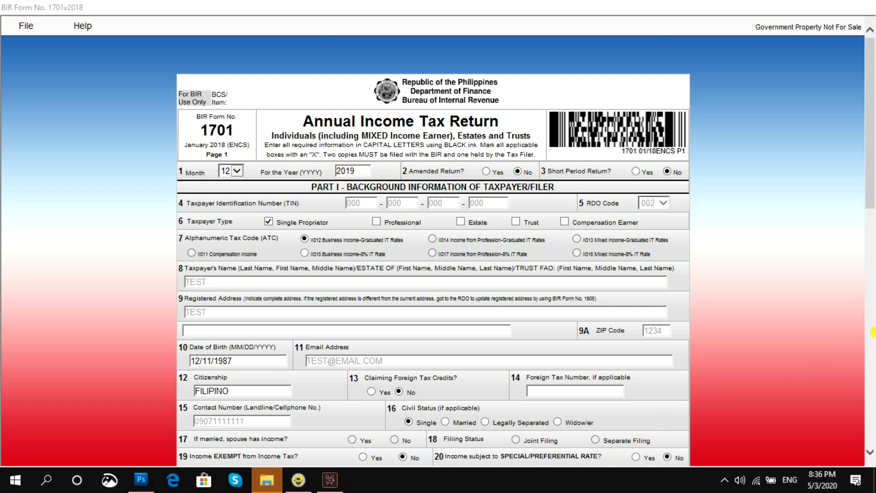
left_click_drag(872, 202, 869, 299)
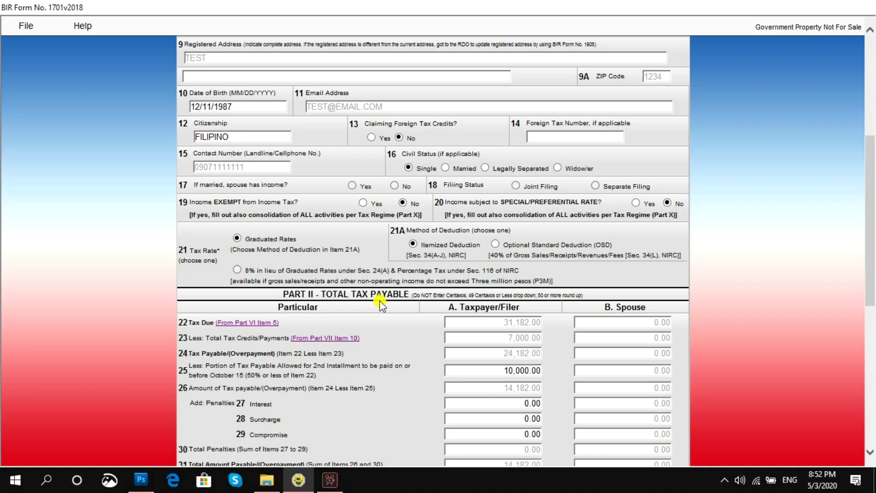
left_click(486, 341)
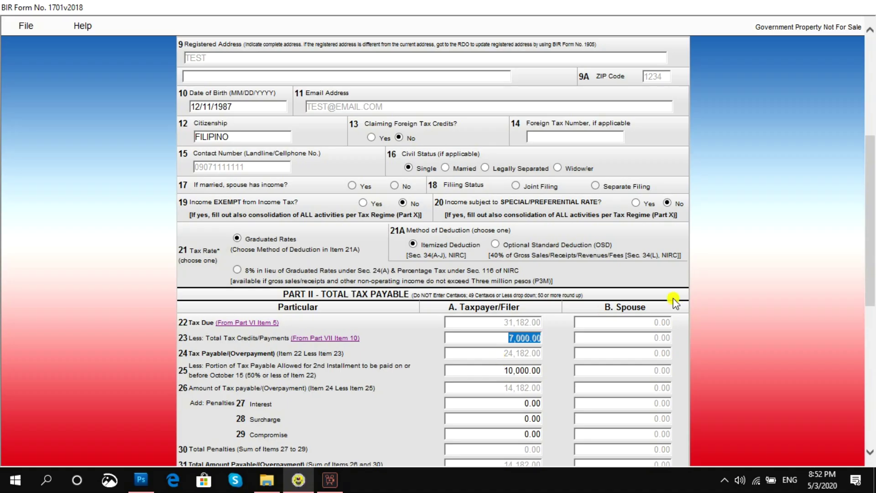
left_click_drag(871, 228, 856, 414)
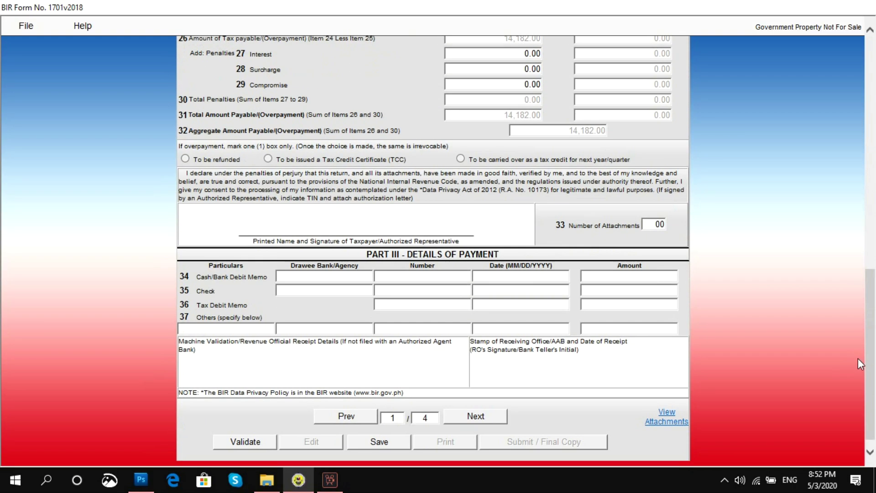
left_click_drag(874, 314, 875, 226)
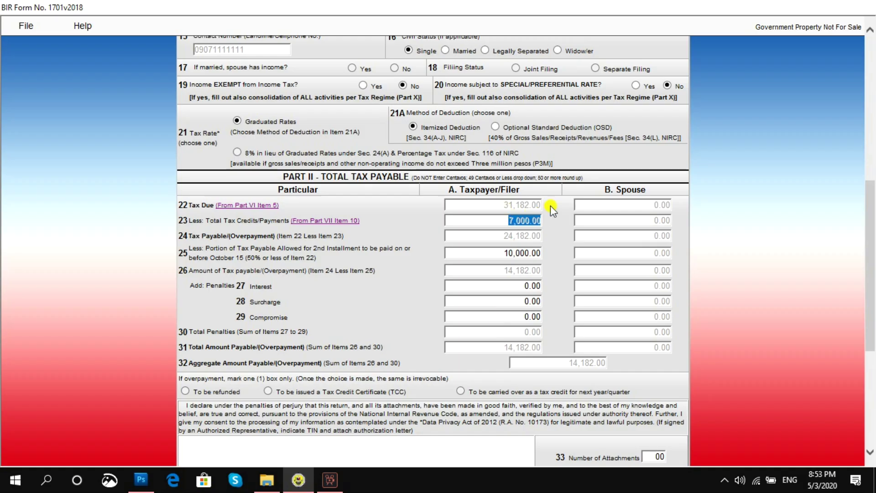
left_click(510, 220)
scroll(870, 254, "down", 5)
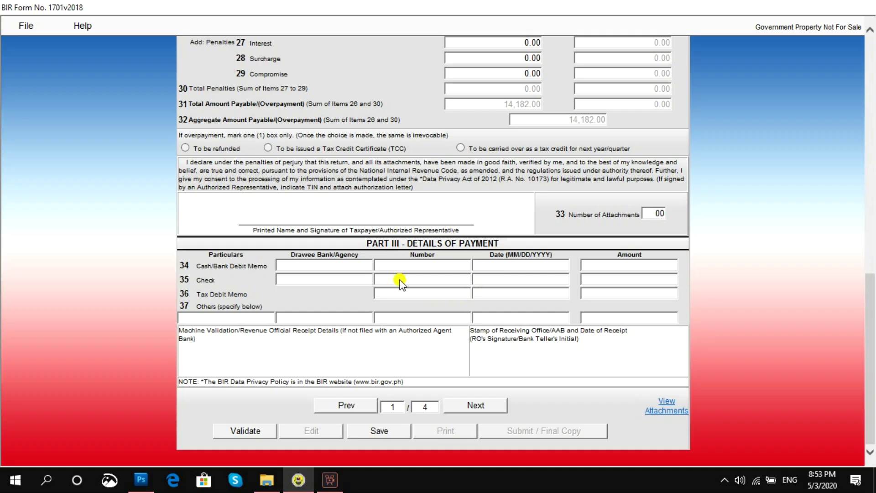
Go to page 2 and review the spouse's background information and the Part V tax computation schedules
left_click(481, 411)
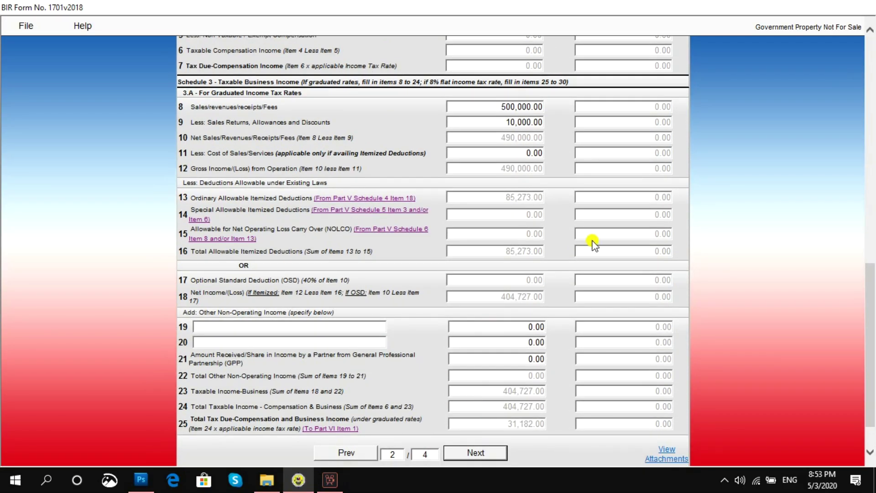
left_click_drag(869, 294, 869, 70)
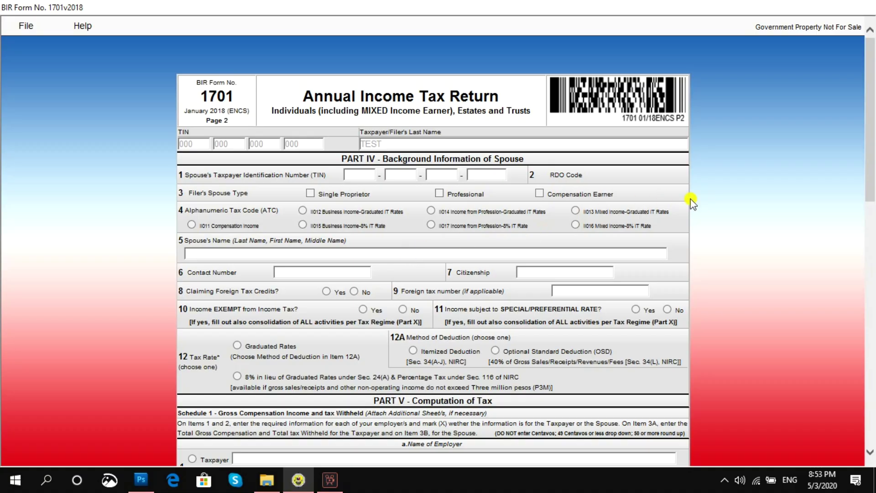
left_click_drag(874, 126, 875, 217)
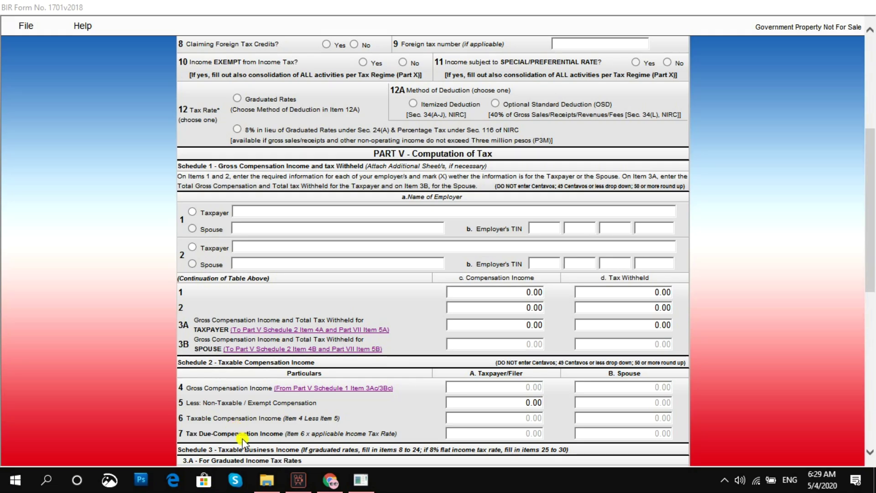
left_click_drag(872, 200, 855, 343)
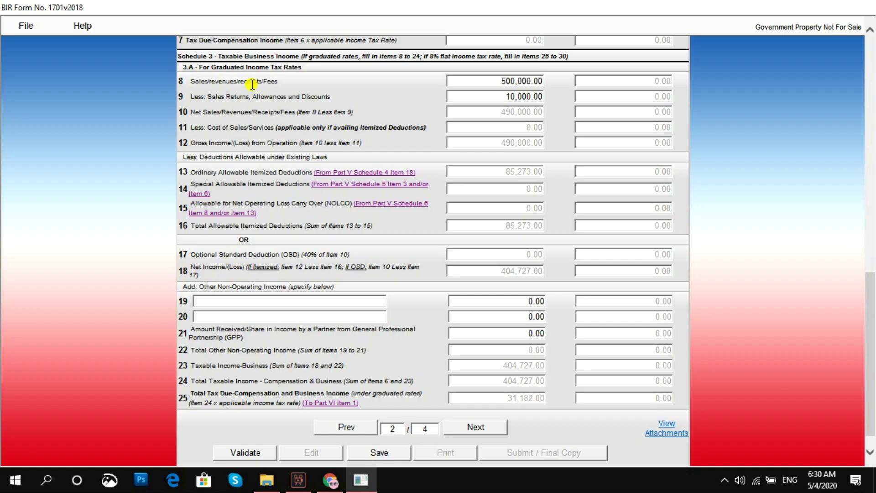
Examine items 8 to 10 of Schedule 3.A, covering sales, returns and discounts, and net sales
left_click(474, 81)
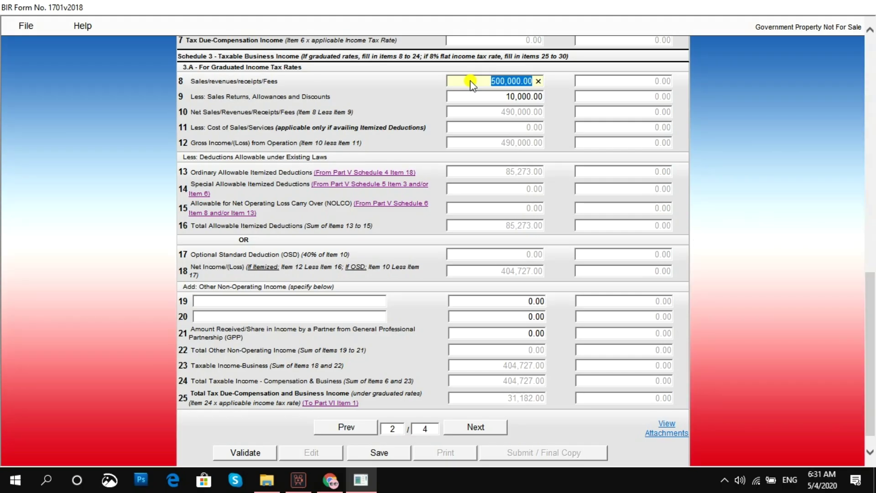
left_click(471, 83)
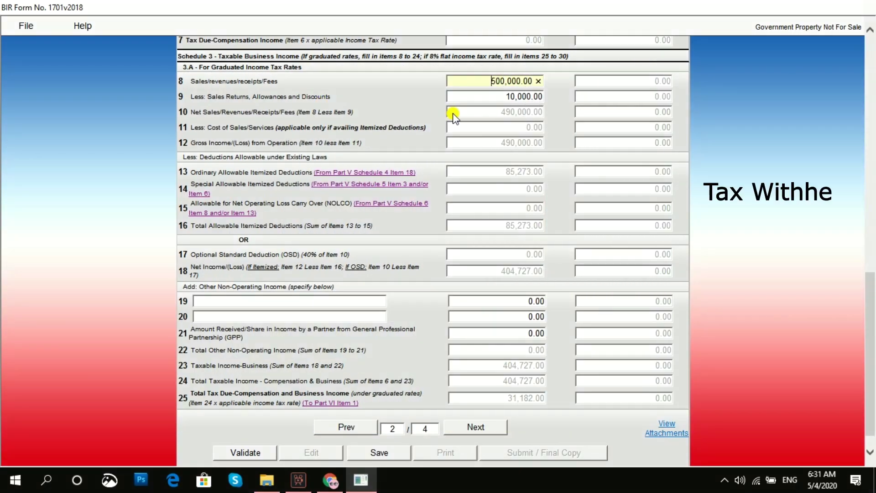
left_click(464, 98)
left_click(464, 99)
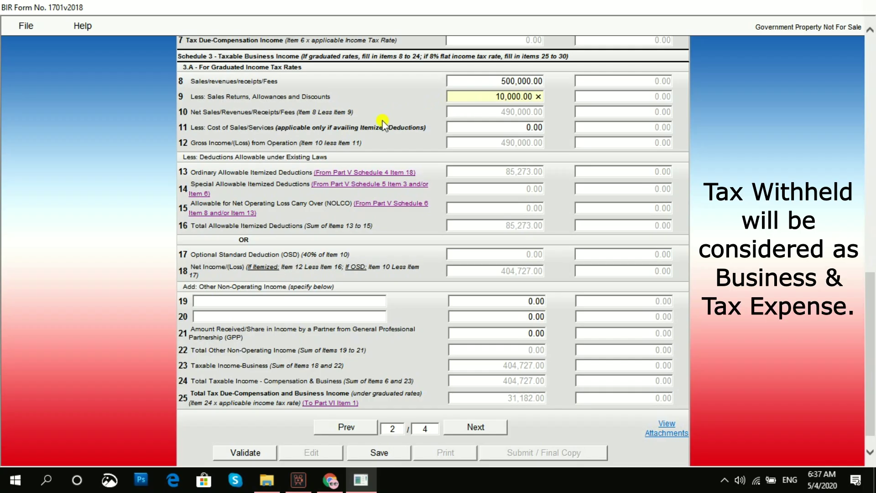
left_click(281, 112)
triple_click(218, 112)
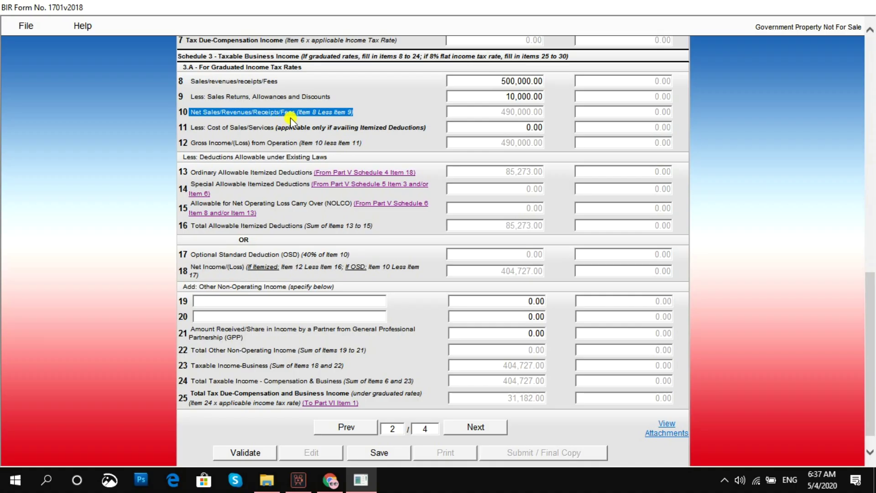
left_click(335, 120)
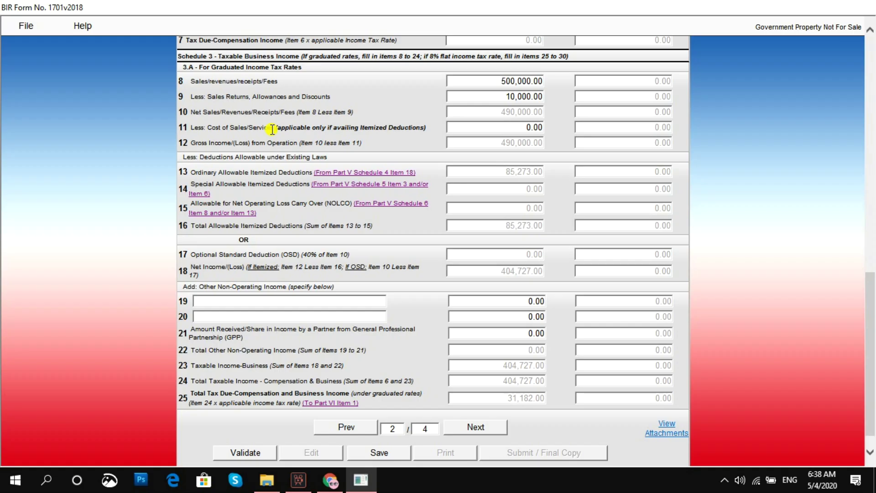
Examine the cost of sales/services, gross income and ordinary allowable itemized deductions in Schedule 3.A
left_click(489, 131)
left_click(488, 133)
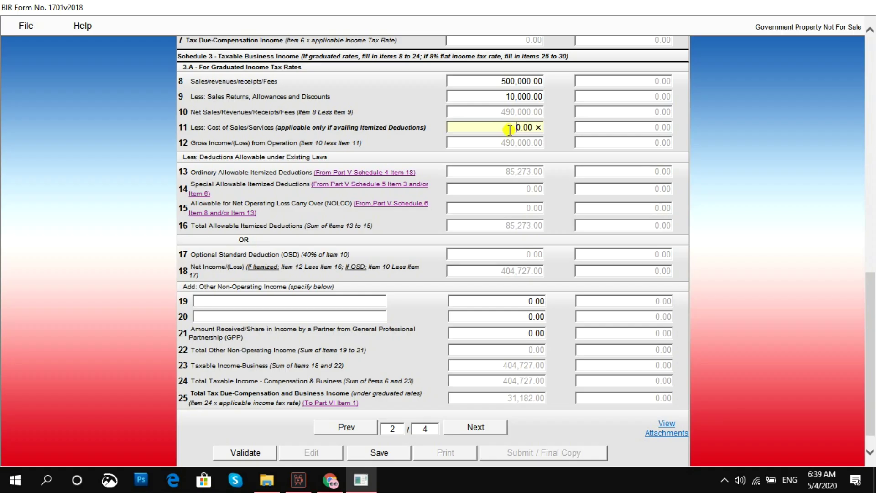
left_click(371, 151)
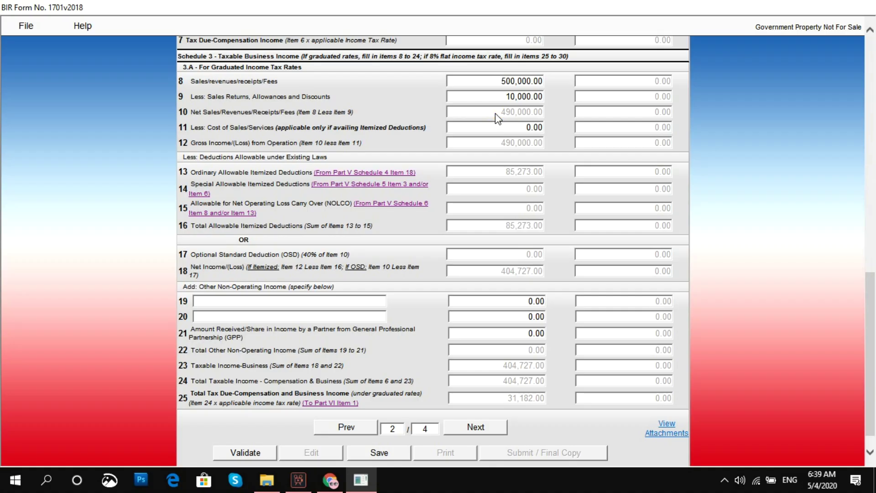
left_click(492, 130)
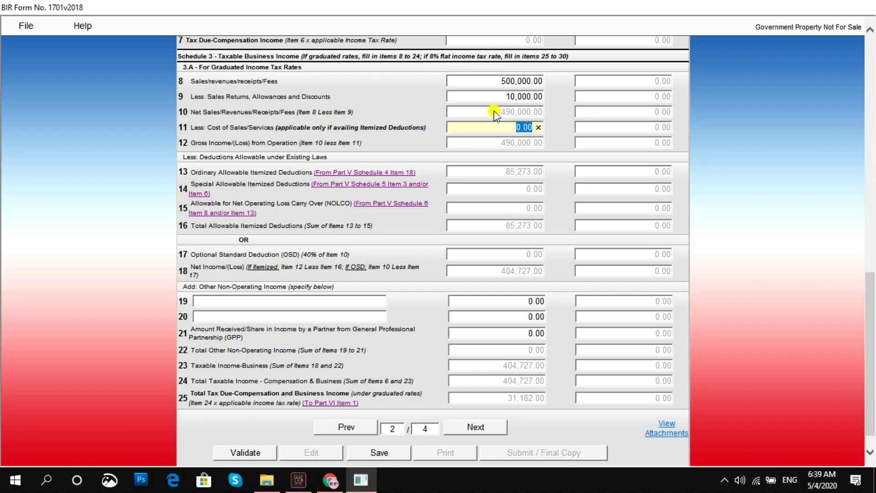
left_click(494, 148)
left_click(501, 138)
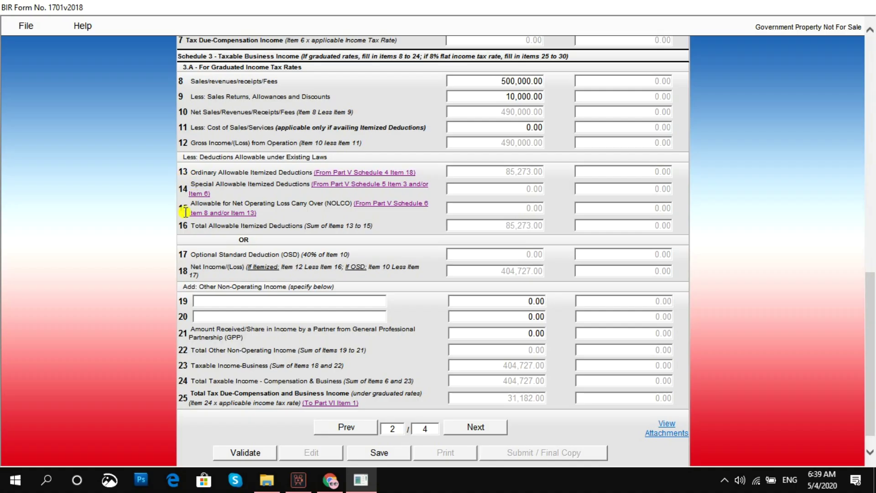
left_click(504, 176)
Go to page 3 and review the 8% flat income tax section and the Schedule 4 itemized deductions, including Depreciation
left_click(483, 433)
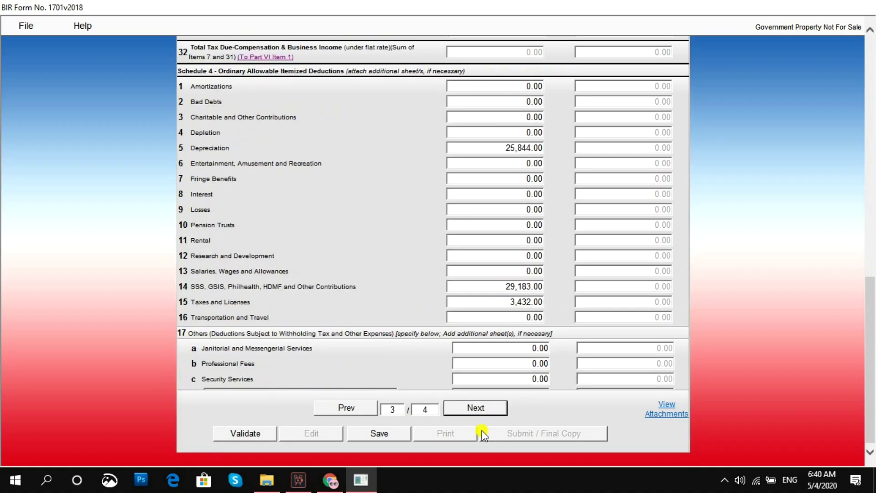
scroll(479, 431, "down", 5)
left_click_drag(872, 295, 873, 57)
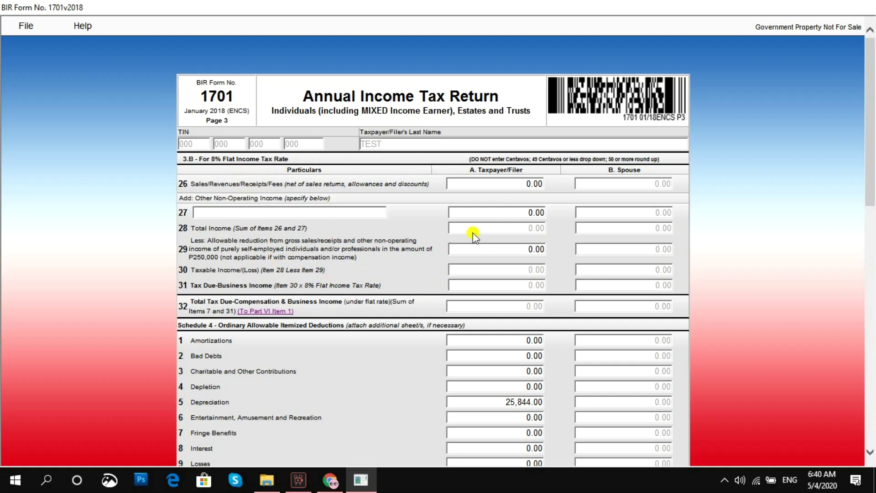
left_click_drag(872, 147, 871, 249)
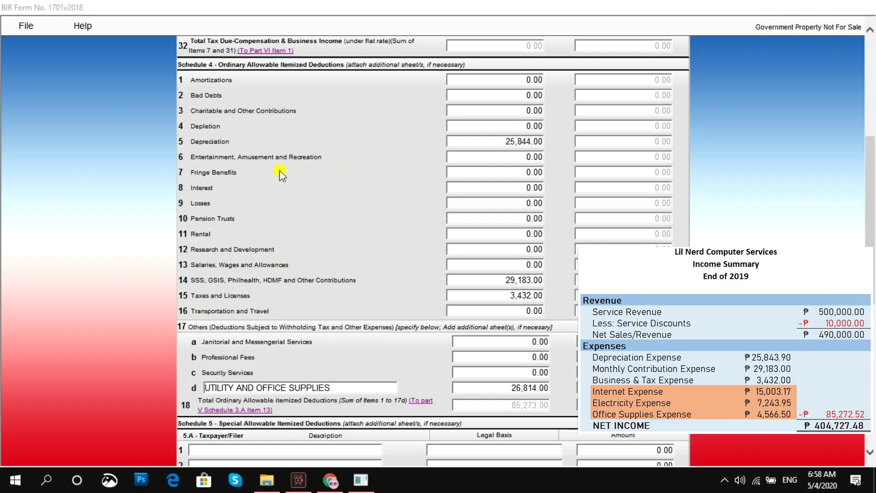
left_click(193, 143)
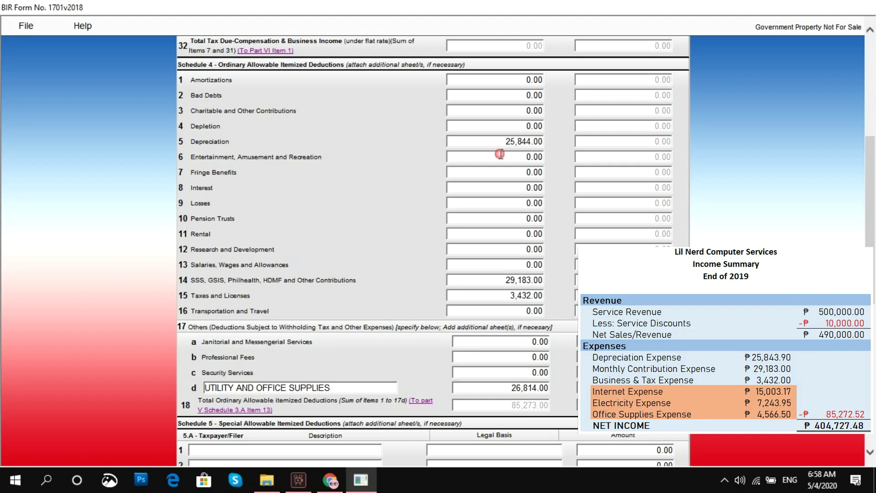
left_click(493, 133)
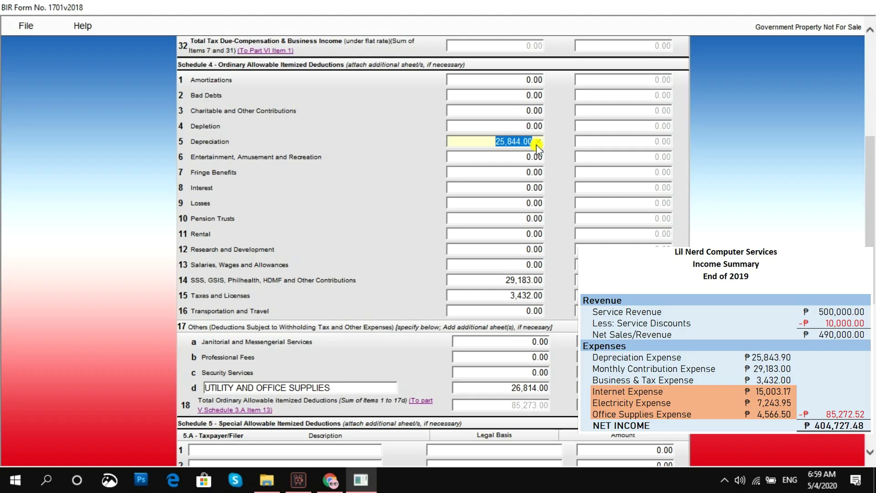
Examine the Depreciation, SSS/GSIS/Philhealth/HDMF contributions, and Taxes and Licenses entries in Schedule 4
left_click(479, 151)
left_click(493, 142)
left_click(215, 245)
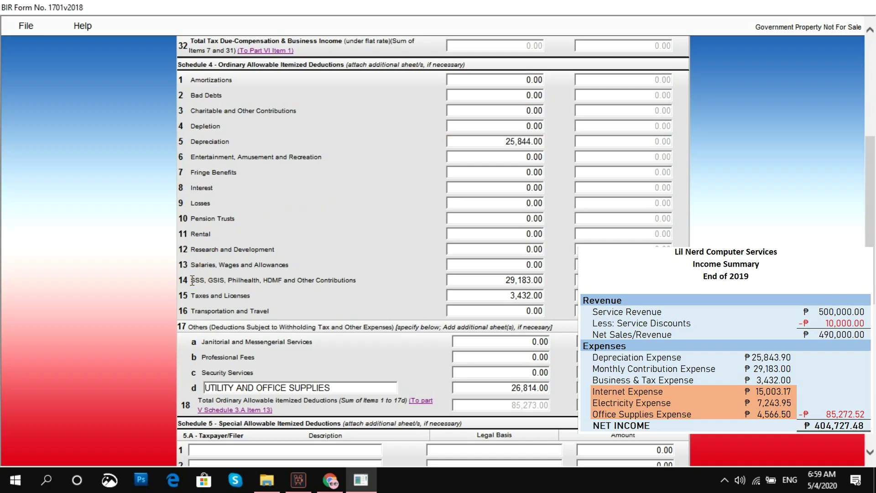
triple_click(339, 282)
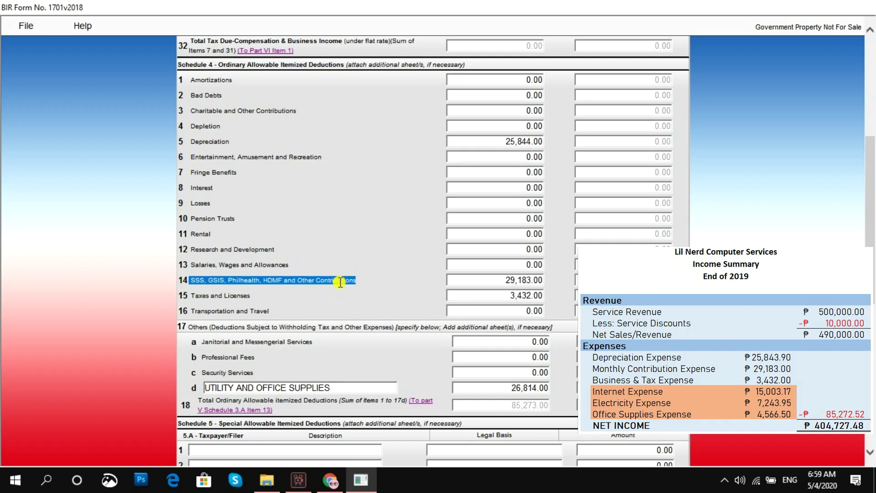
left_click(489, 282)
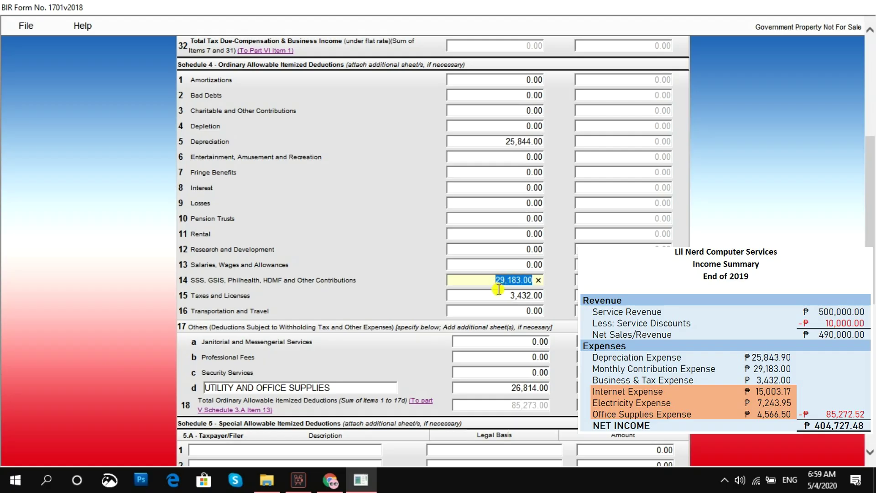
left_click(233, 296)
triple_click(234, 295)
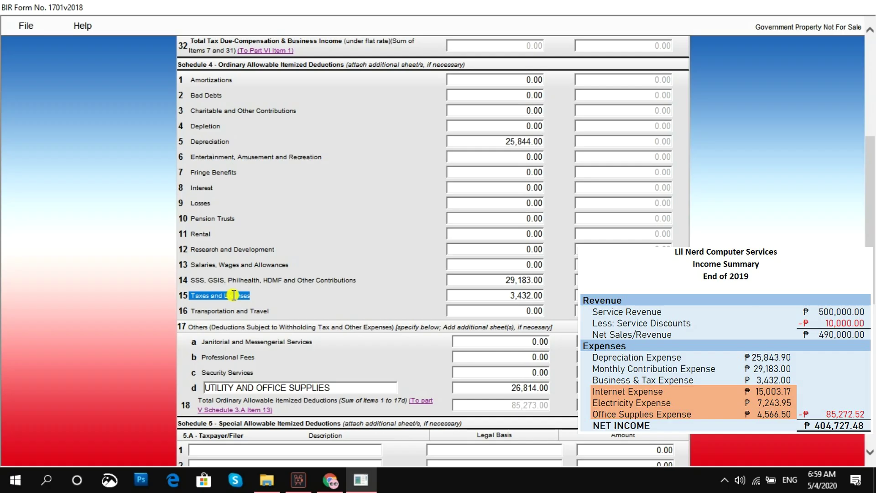
left_click(502, 298)
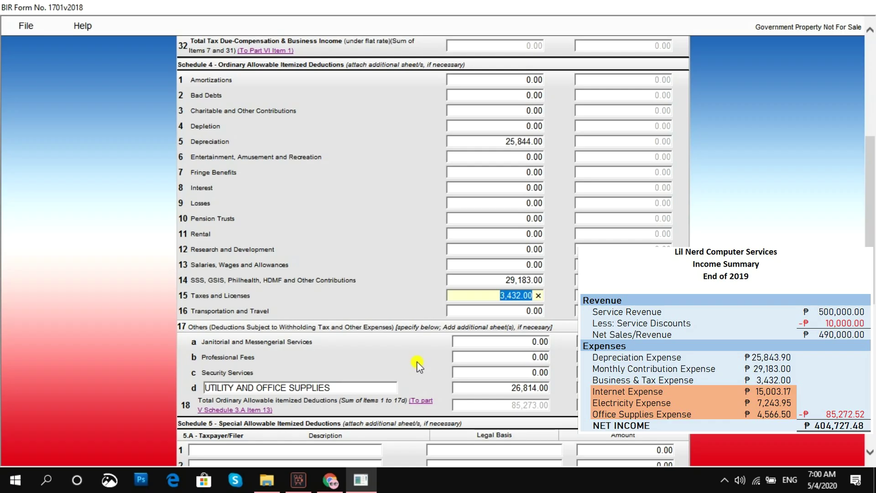
Examine the utility and office supplies entry in item 17d and the total ordinary allowable itemized deductions in item 18
left_click(404, 381)
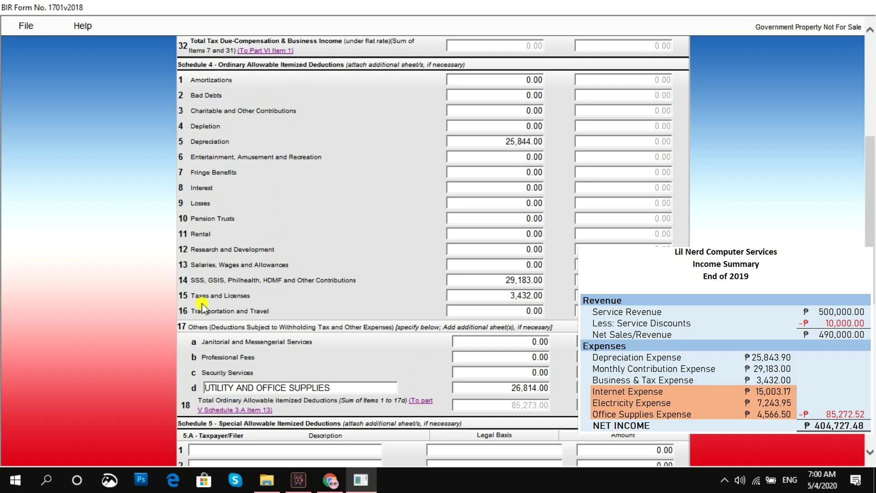
left_click(221, 388)
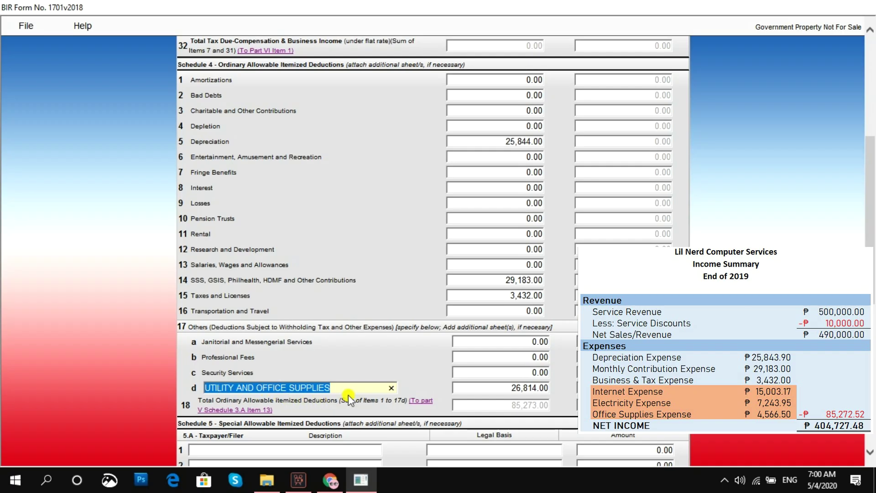
left_click(491, 392)
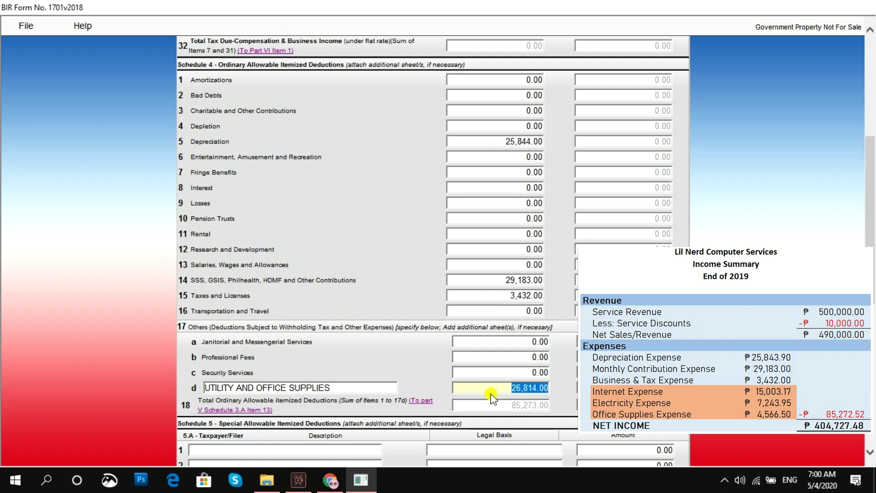
left_click(410, 417)
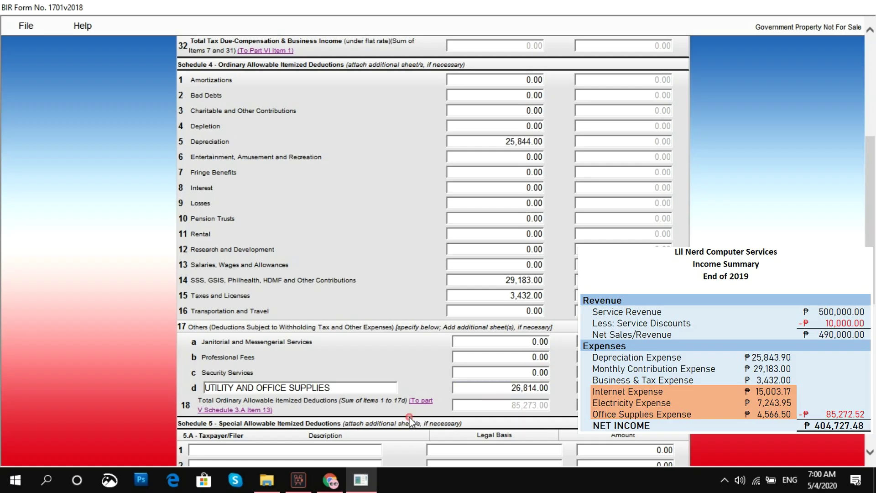
left_click_drag(246, 398, 307, 410)
left_click(308, 409)
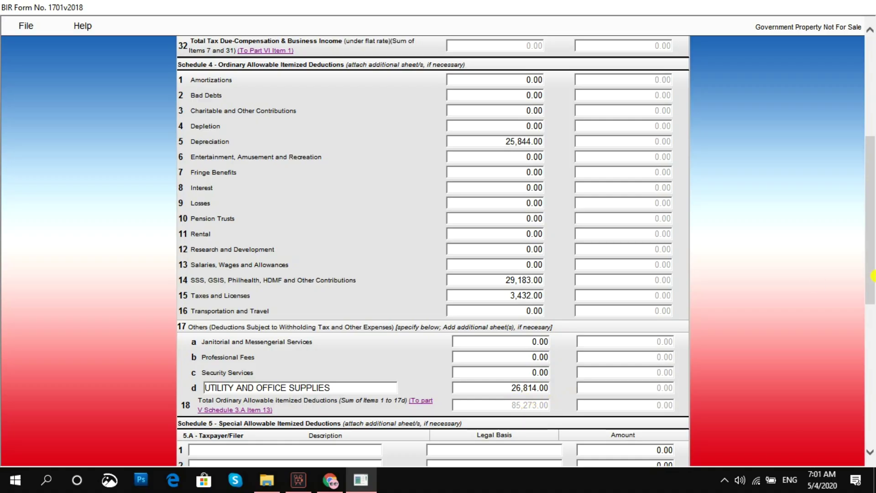
Check on page 2 where the Schedule 4 total carries over to Schedule 3.A item 13, and return to page 3
scroll(870, 219, "down", 8)
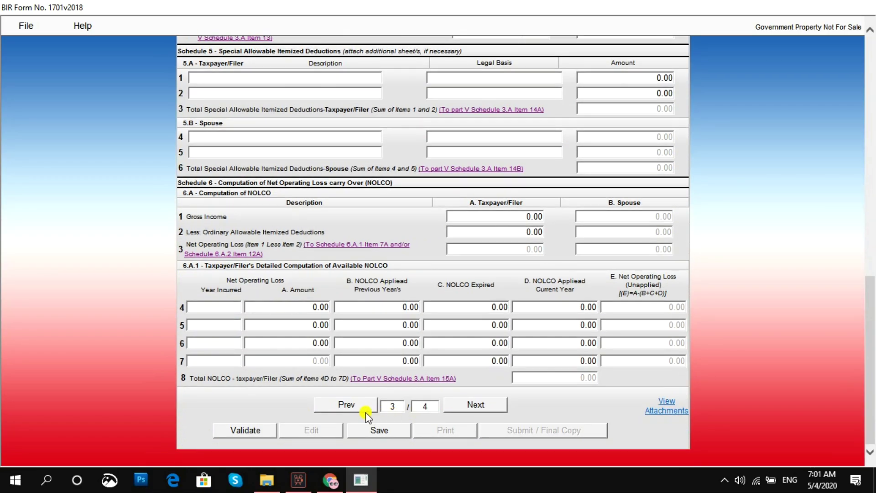
left_click(360, 404)
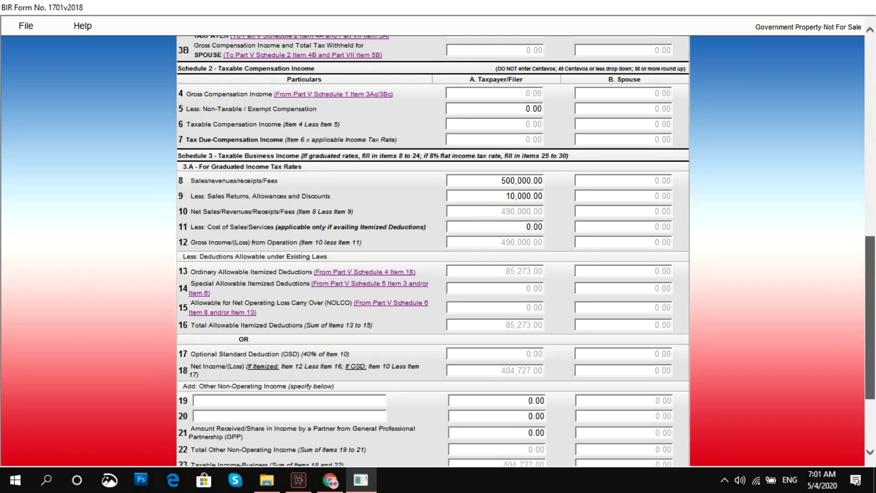
left_click_drag(870, 315, 870, 289)
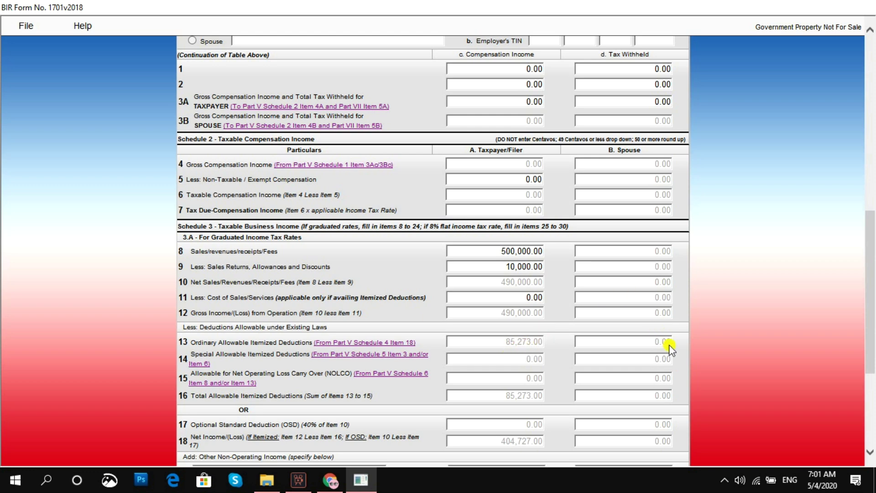
scroll(593, 365, "down", 5)
left_click(482, 401)
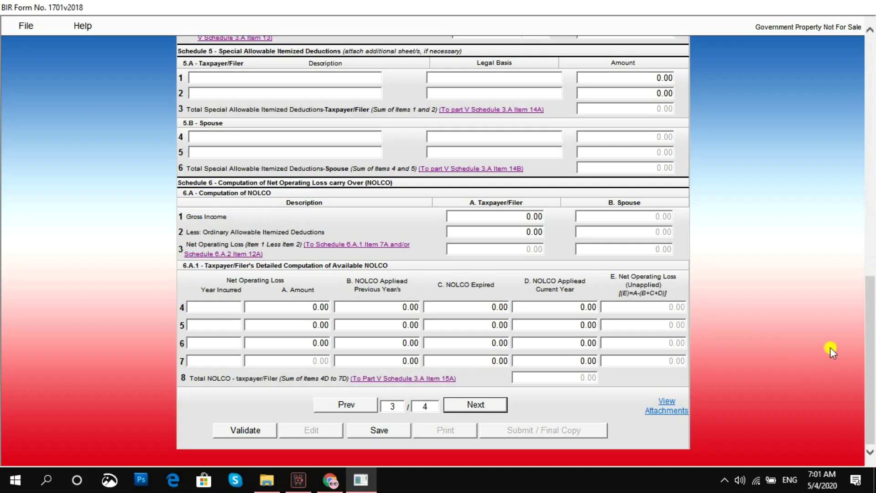
Review Schedule 5 on special allowable itemized deductions and Schedule 6 on the net operating loss carry over
scroll(831, 347, "up", 1)
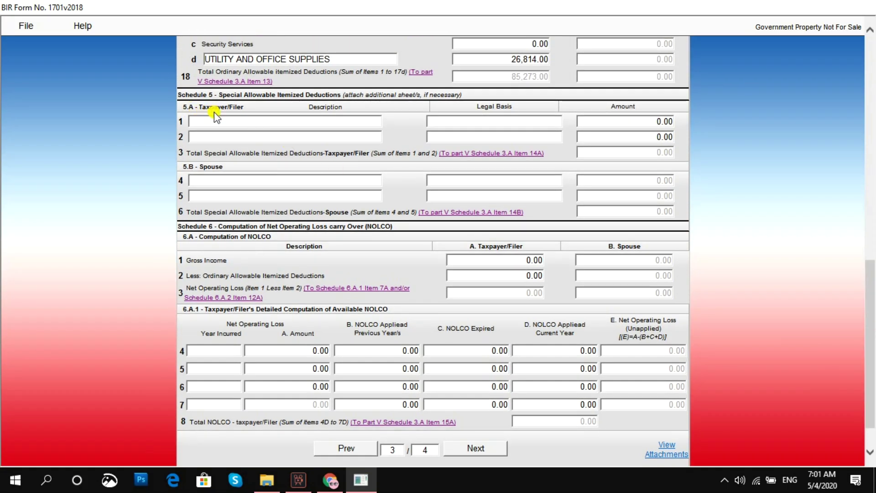
triple_click(311, 95)
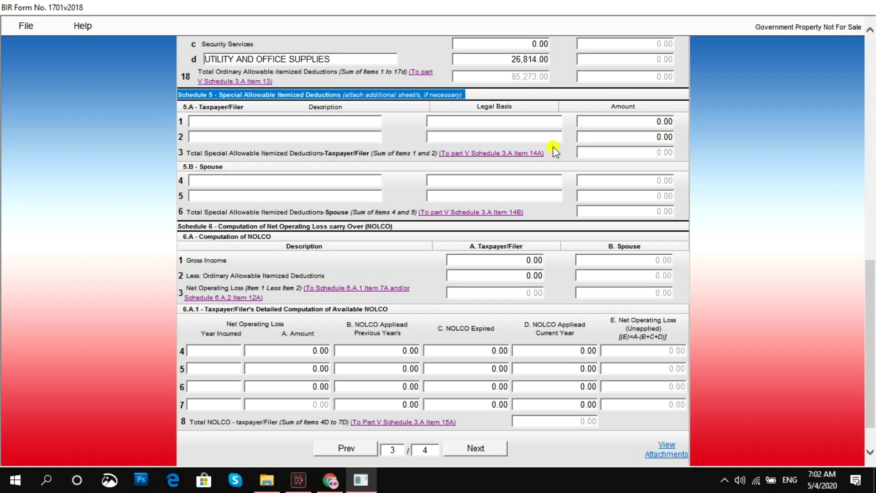
left_click(282, 227)
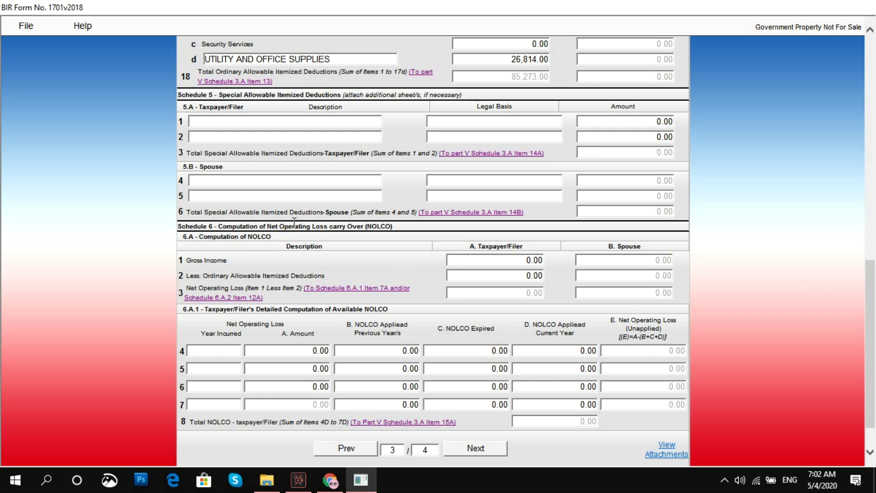
left_click(294, 224)
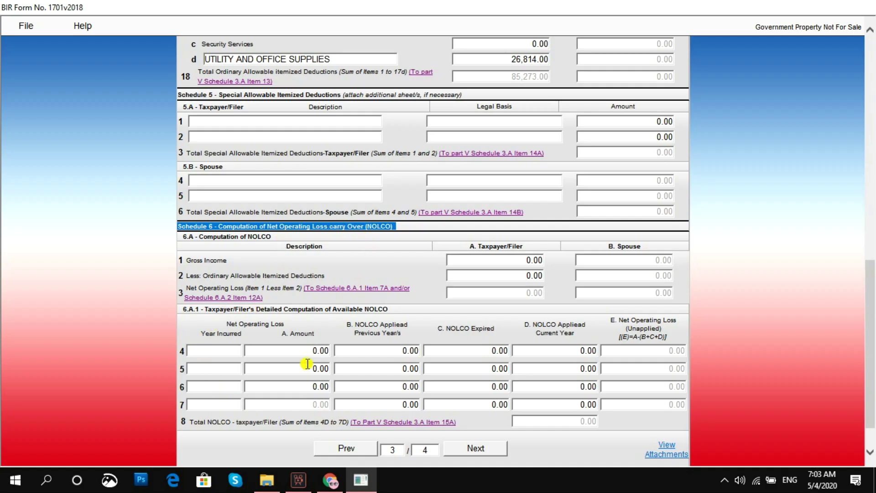
Go to page 4 and review the spouse's NOLCO table and the Part VI Summary of Income Tax Due
left_click(455, 446)
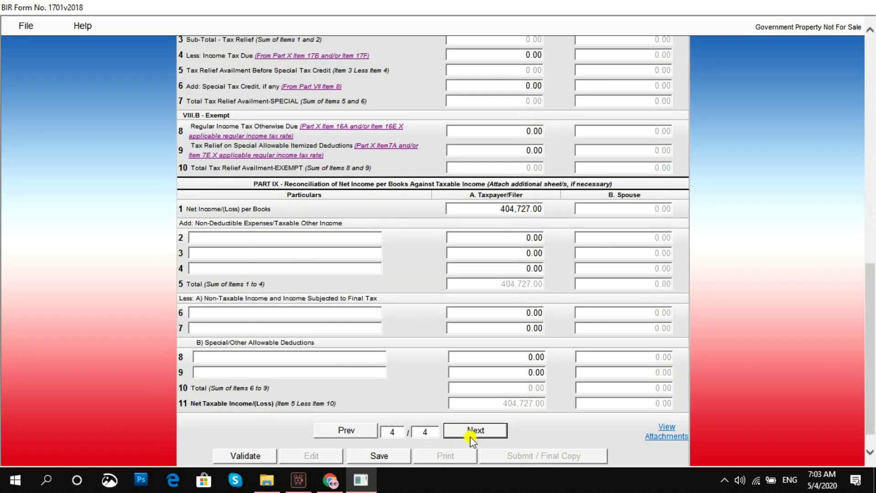
left_click_drag(873, 348, 872, 122)
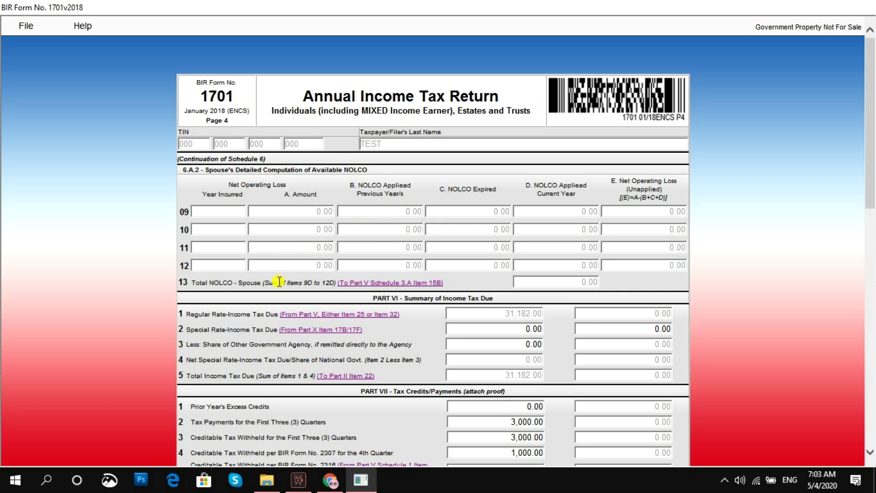
left_click_drag(871, 166, 871, 265)
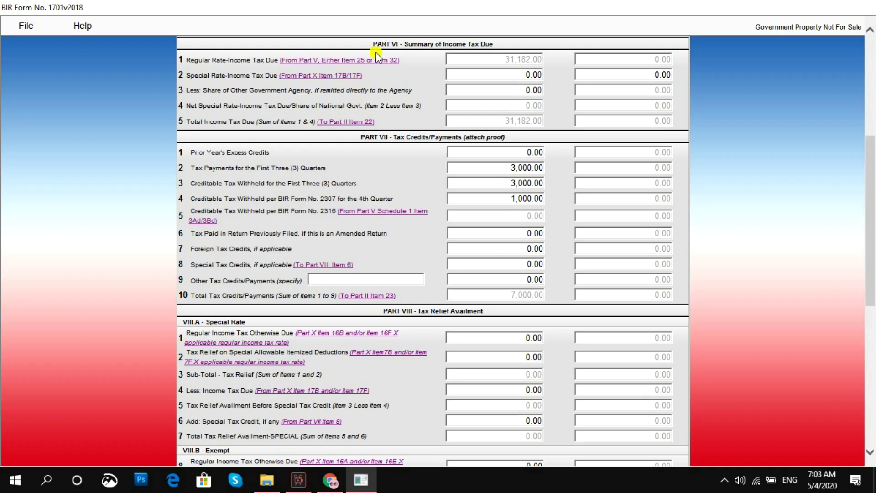
triple_click(394, 40)
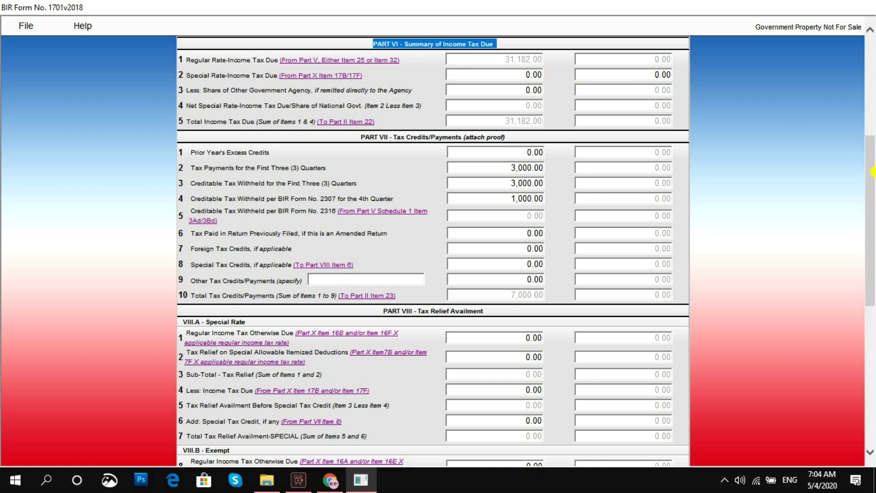
Go back to page 2 and check the total tax due under graduated rates in Schedule 3.A item 25
scroll(510, 75, "down", 8)
left_click(358, 405)
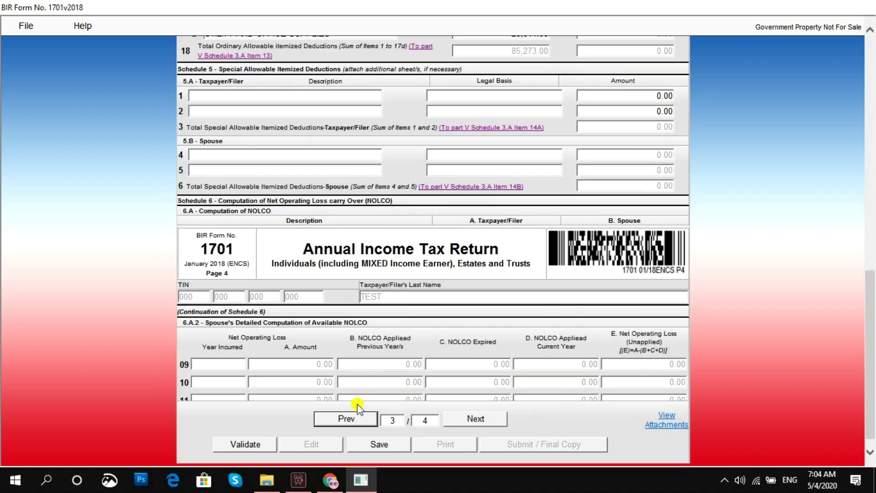
left_click(358, 404)
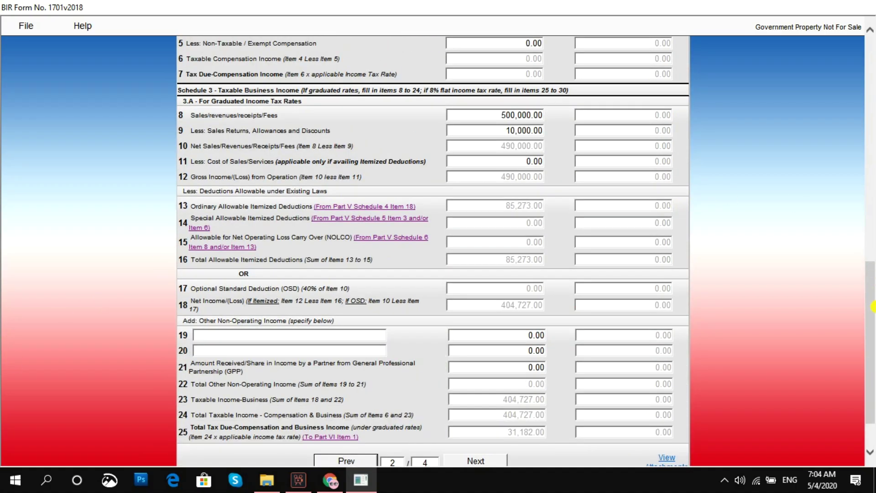
scroll(874, 283, "up", 2)
scroll(874, 283, "up", 3)
scroll(865, 324, "down", 5)
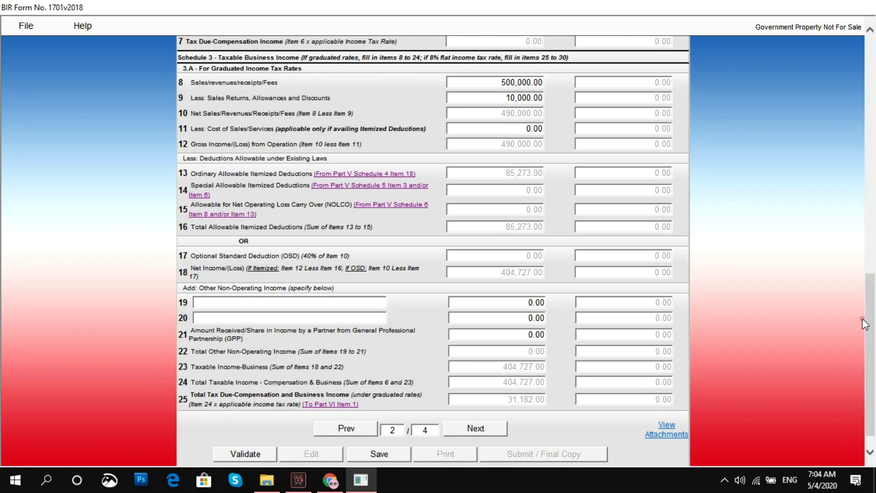
scroll(523, 407, "down", 1)
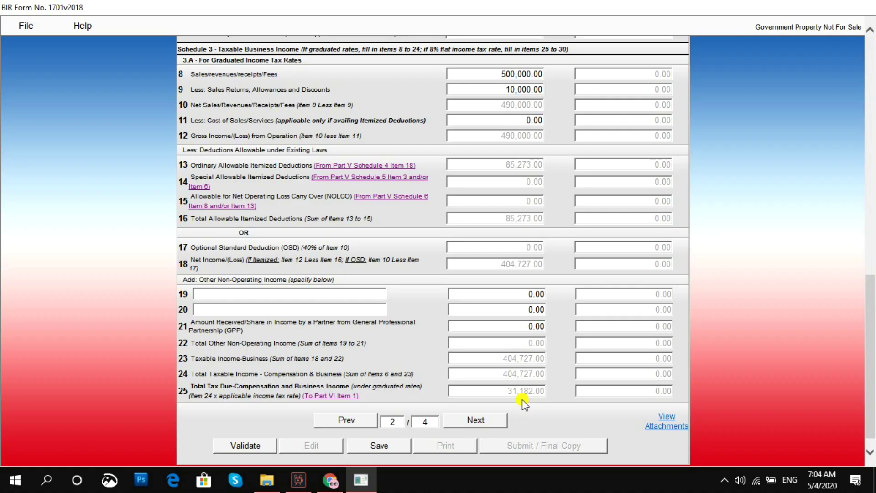
Return to page 4 and examine the regular rate and total income tax due in Part VI
left_click(476, 419)
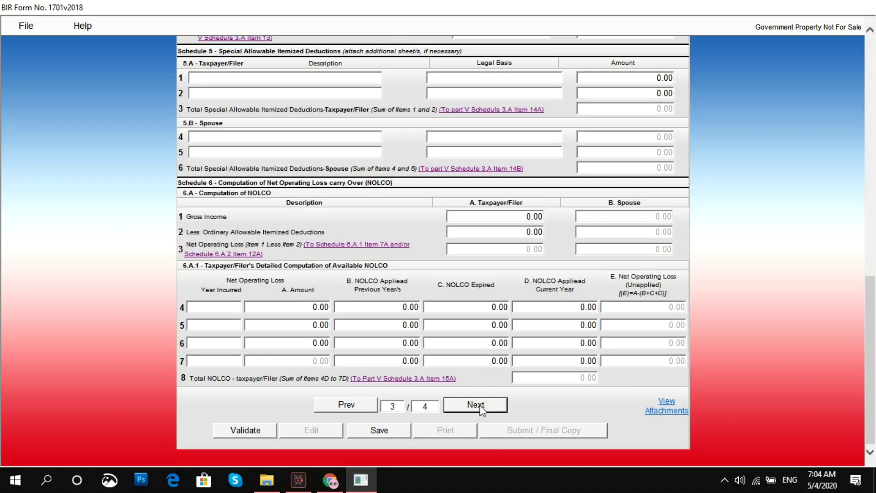
left_click(480, 404)
left_click_drag(873, 322, 873, 170)
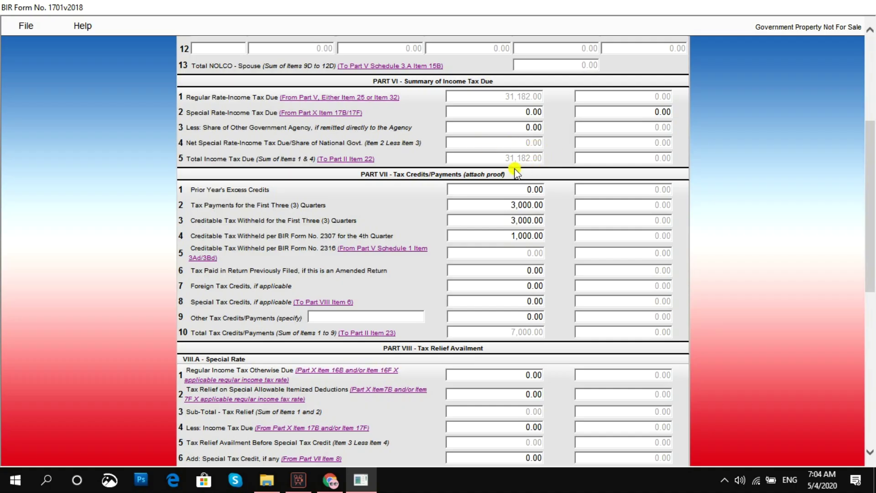
Examine Prior Year's Excess Credits and Tax Payments for the First Three Quarters in Part VII
left_click_drag(869, 194, 874, 240)
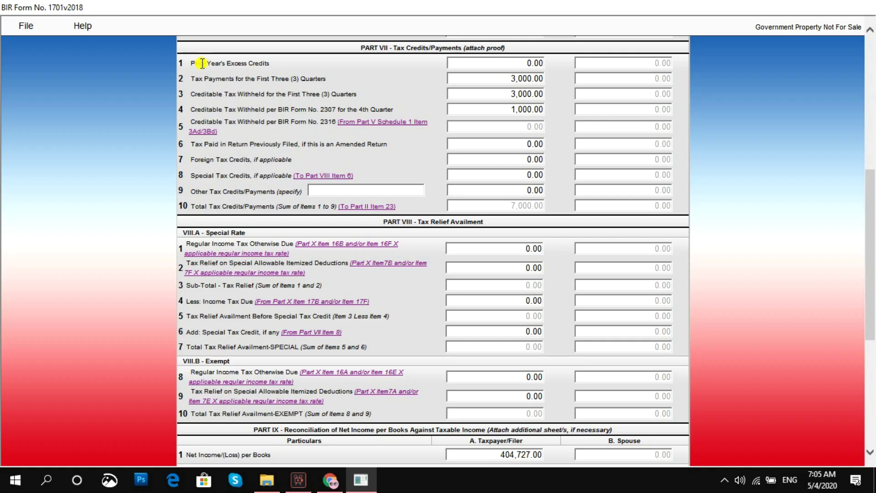
left_click(493, 62)
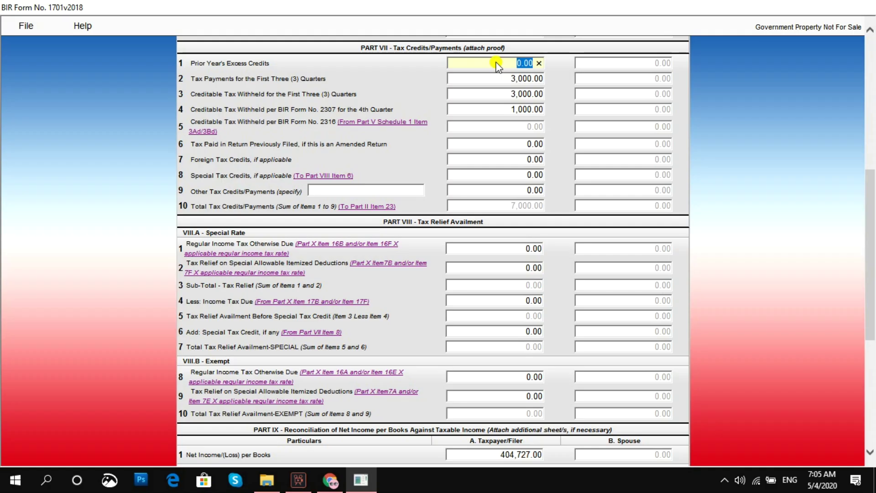
left_click(237, 81)
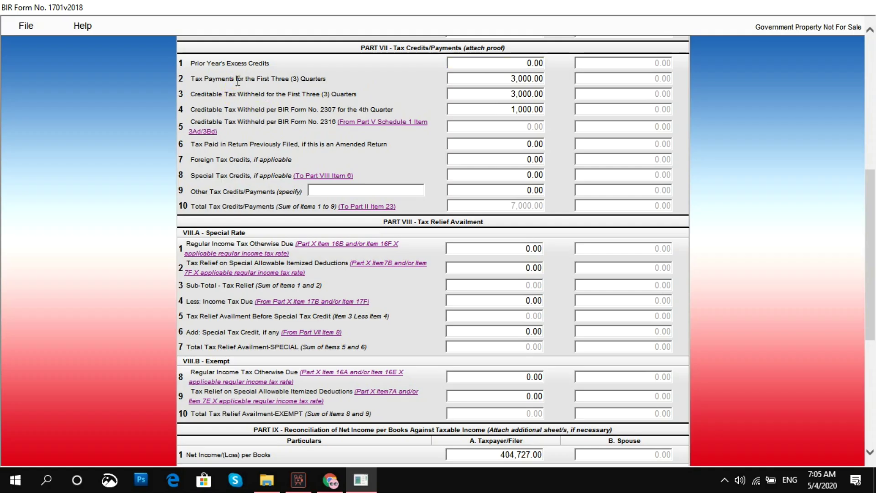
left_click(506, 61)
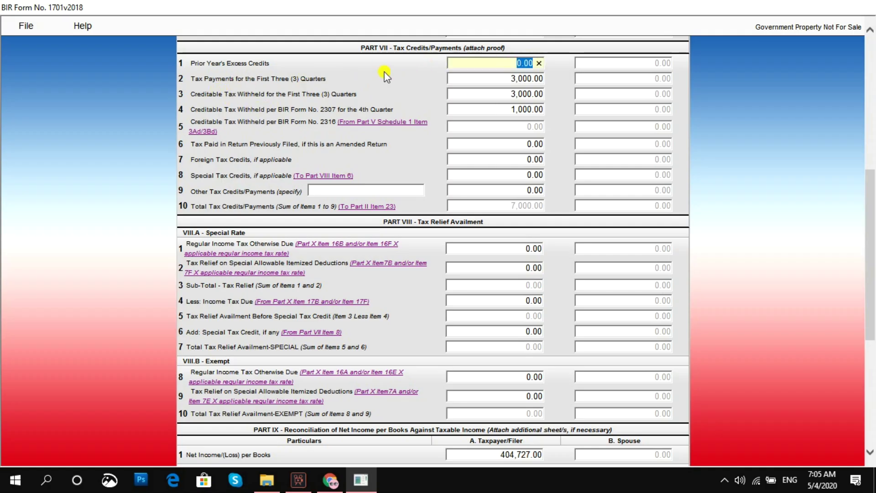
left_click(194, 81)
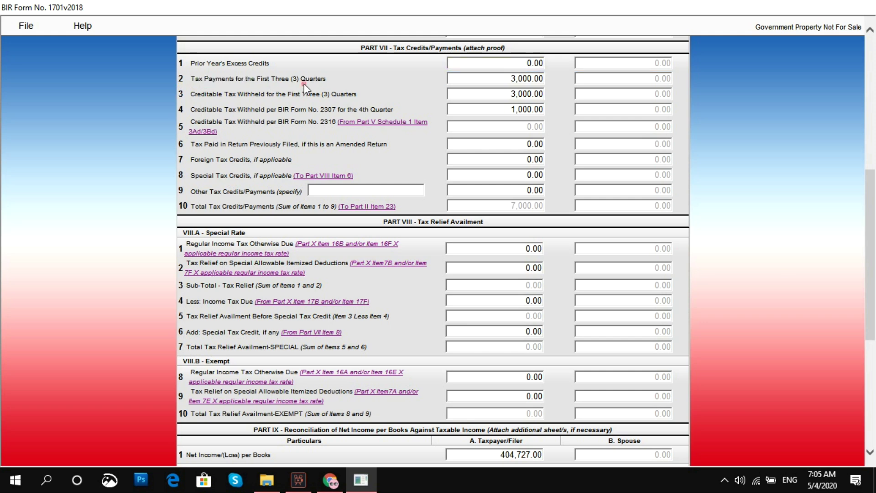
triple_click(303, 82)
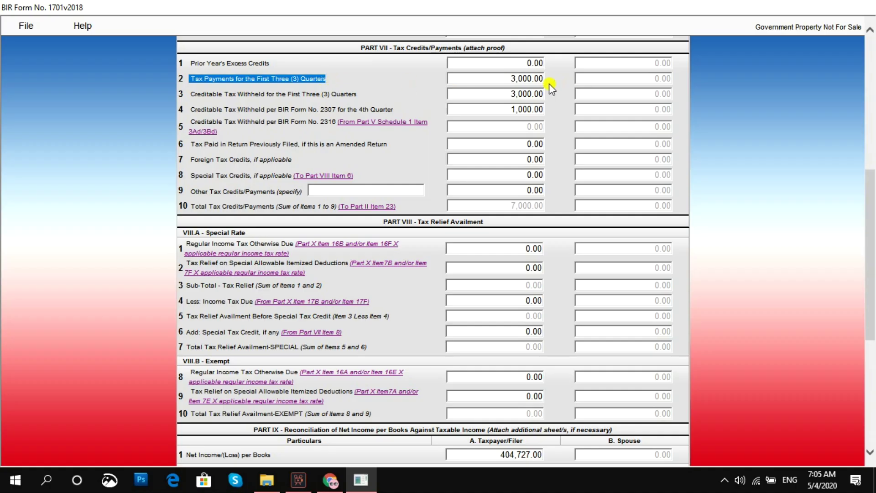
left_click(500, 81)
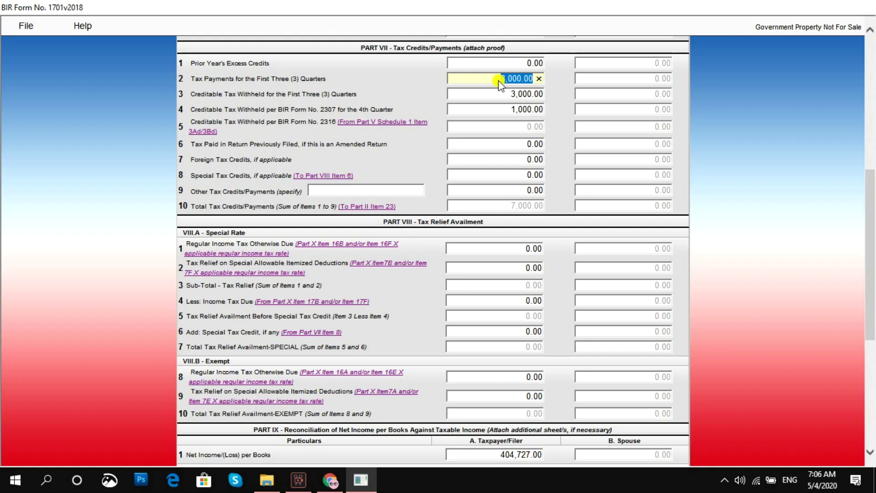
Examine the creditable tax withheld for the first three quarters and per Form 2307 for the 4th quarter in Part VII
left_click(256, 106)
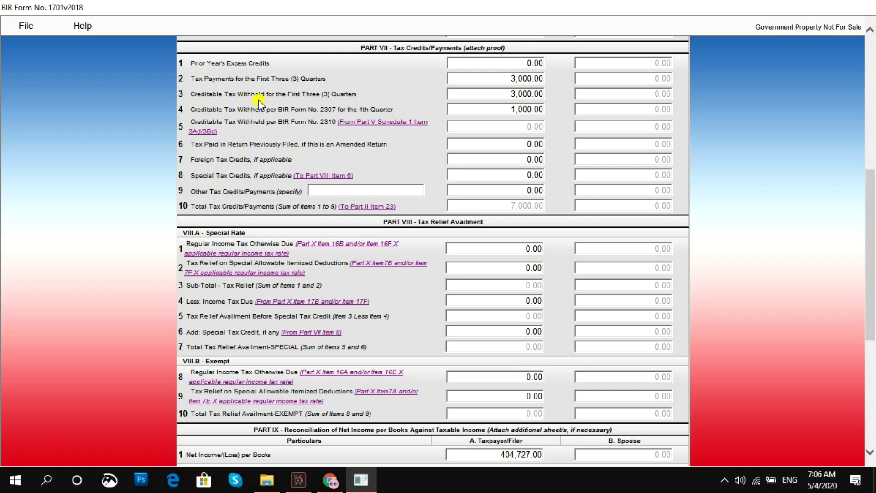
triple_click(260, 96)
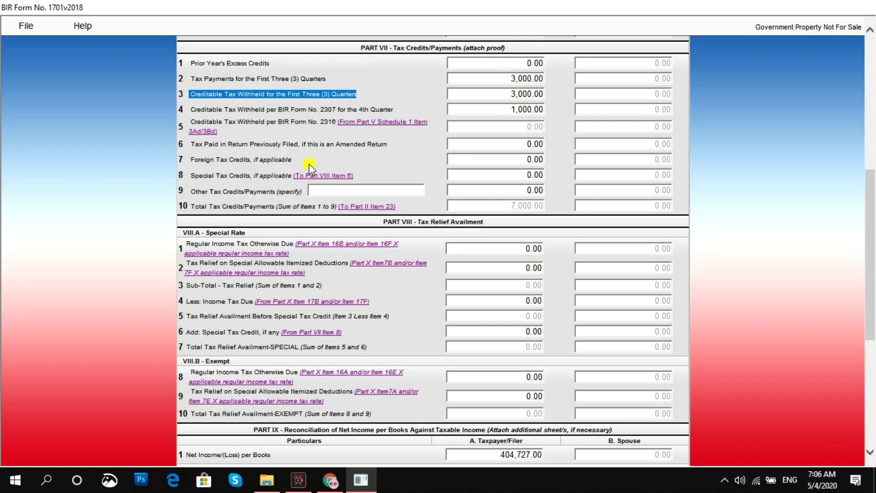
left_click(478, 92)
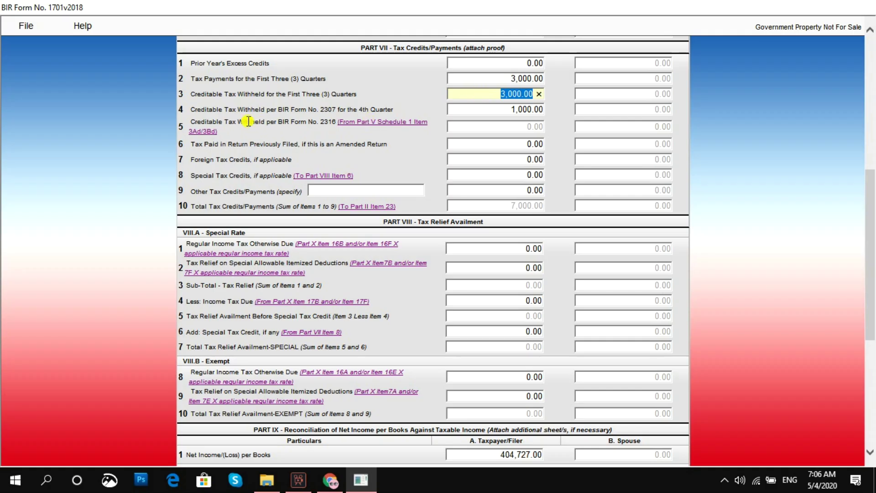
triple_click(240, 109)
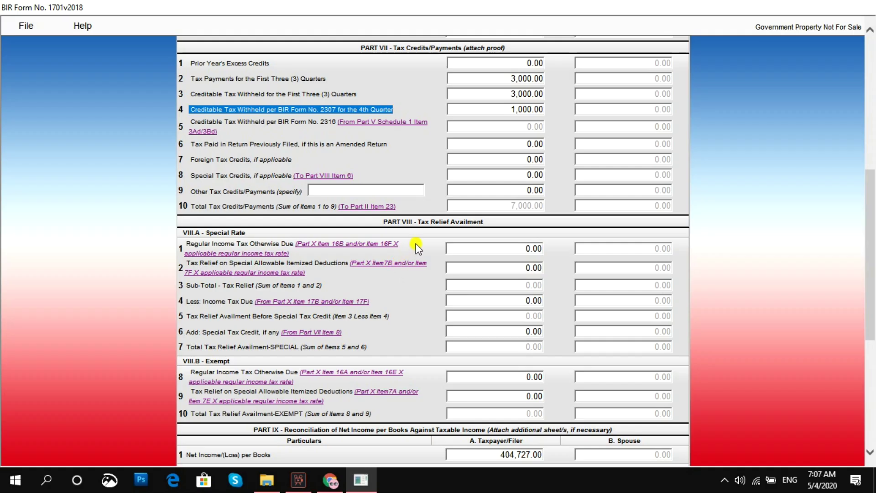
left_click(506, 110)
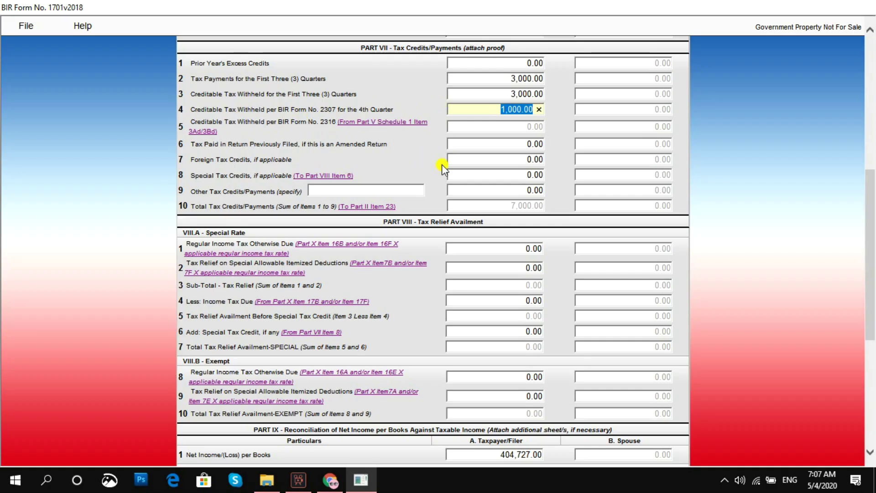
Review the Form 2316 withholding, other tax credits, and tax paid in a previously filed return in Part VII items 5 to 9
left_click(185, 134)
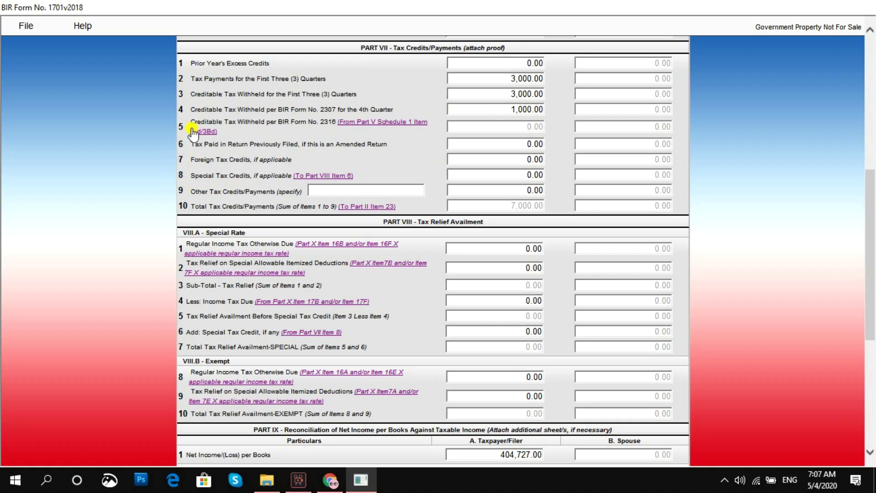
triple_click(216, 123)
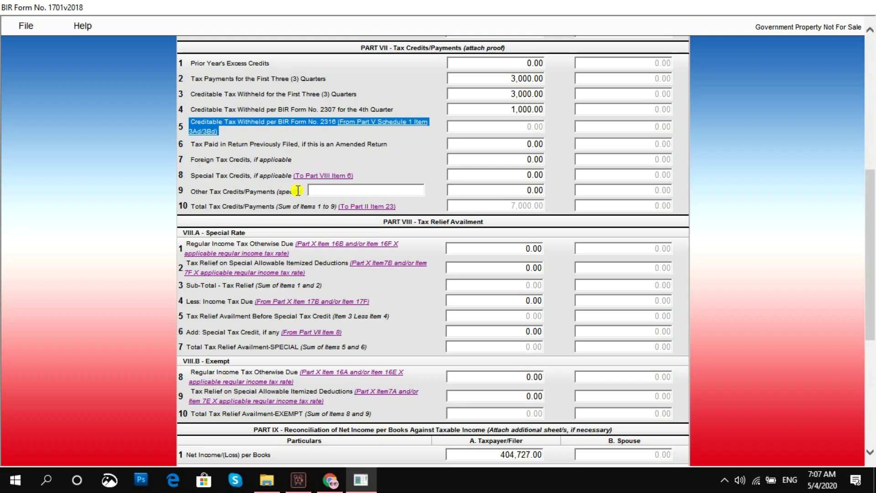
left_click(358, 190)
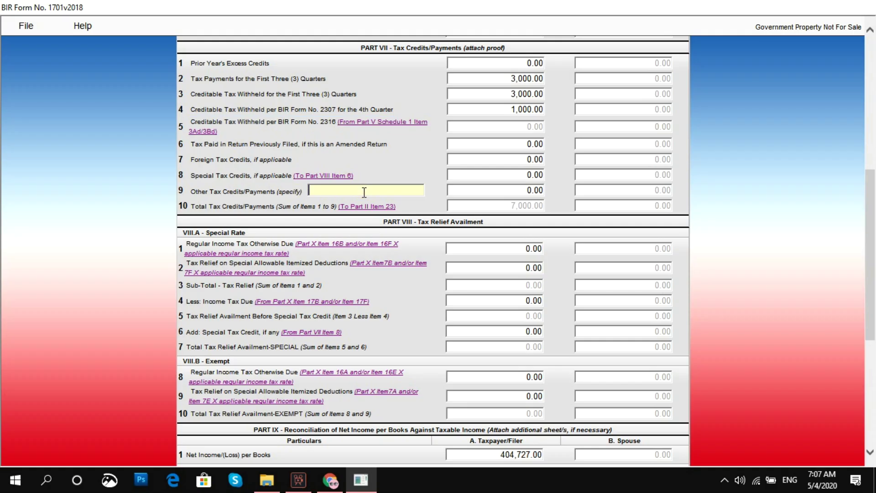
left_click(486, 126)
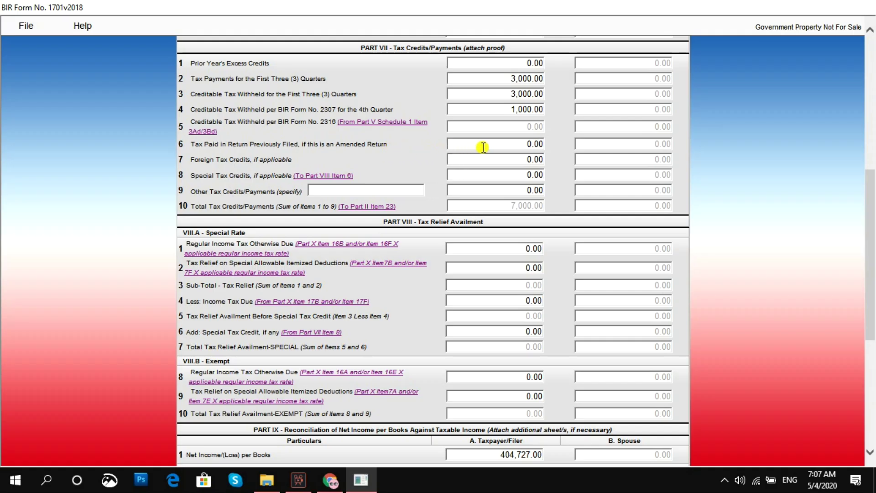
left_click(503, 144)
Check the Total Tax Credits/Payments in Part VII item 10 against the credit items it sums
triple_click(235, 204)
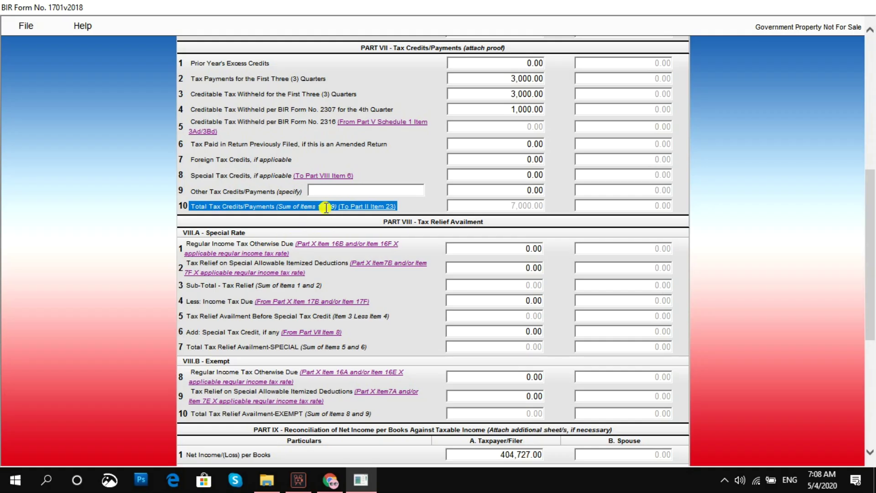
left_click(492, 76)
left_click(500, 63)
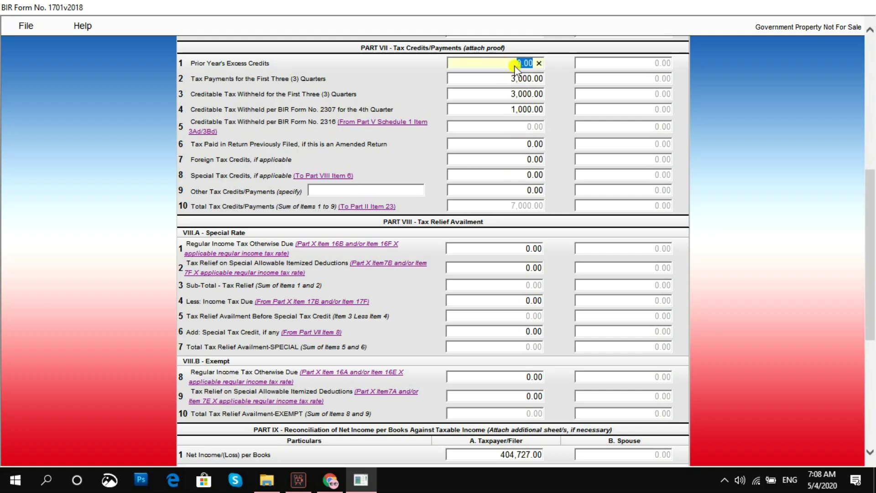
left_click(501, 204)
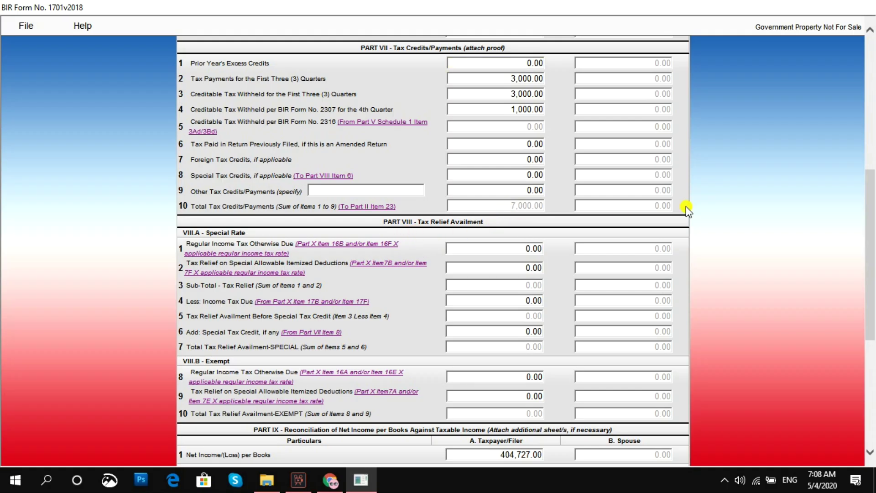
Look over Part VIII Tax Relief Availment and examine Net Income/(Loss) per Books in the Part IX reconciliation
left_click_drag(874, 215, 871, 276)
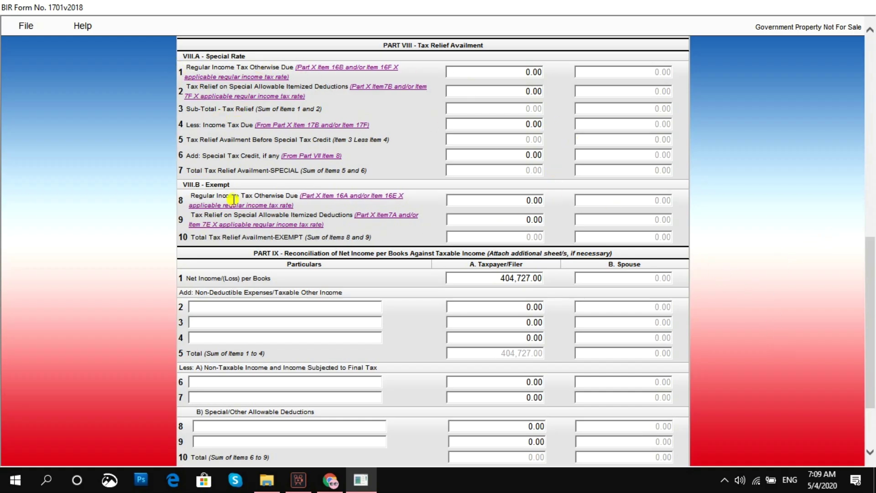
left_click_drag(872, 298, 871, 337)
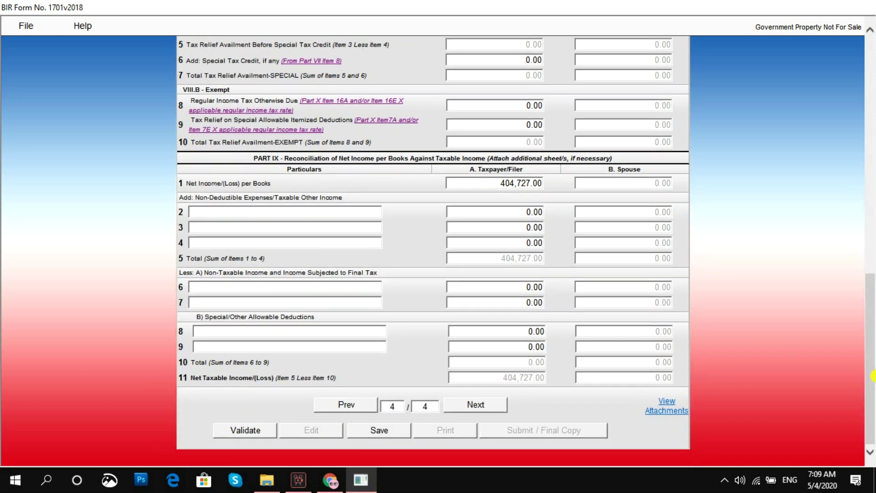
triple_click(367, 159)
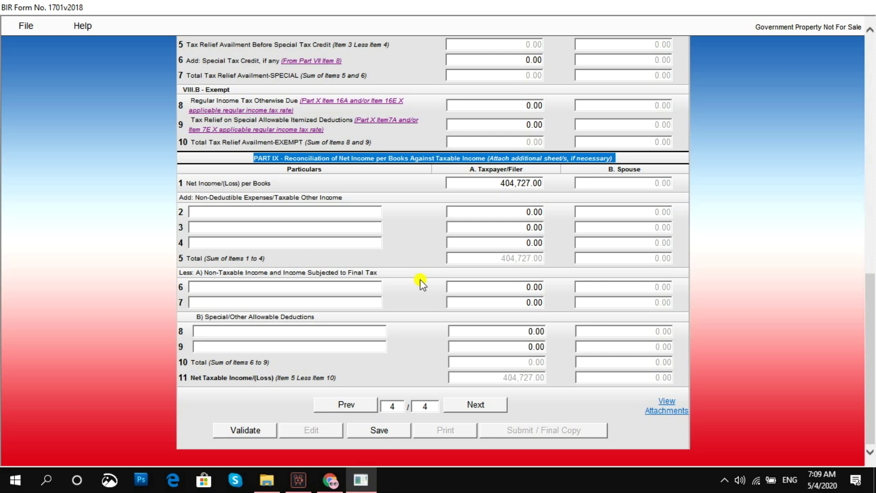
left_click(482, 185)
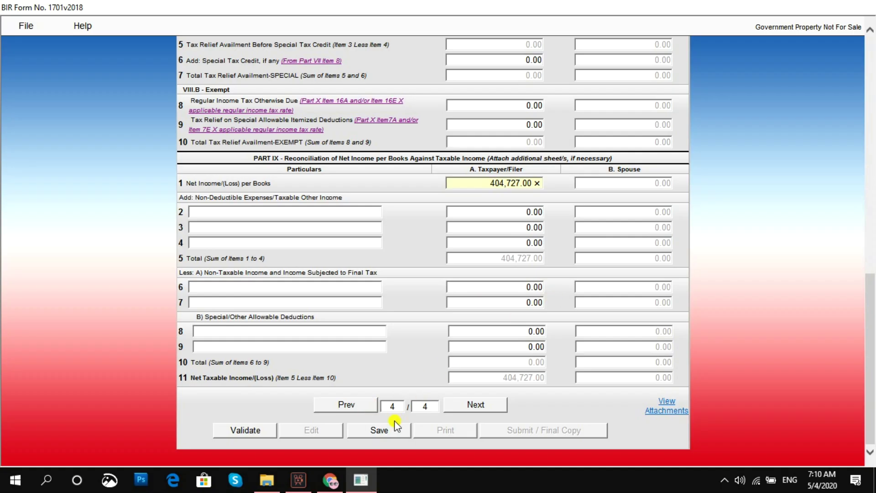
Go back to page 2 and check the Total Taxable Income in Schedule 3.A item 24
left_click(364, 403)
left_click(361, 417)
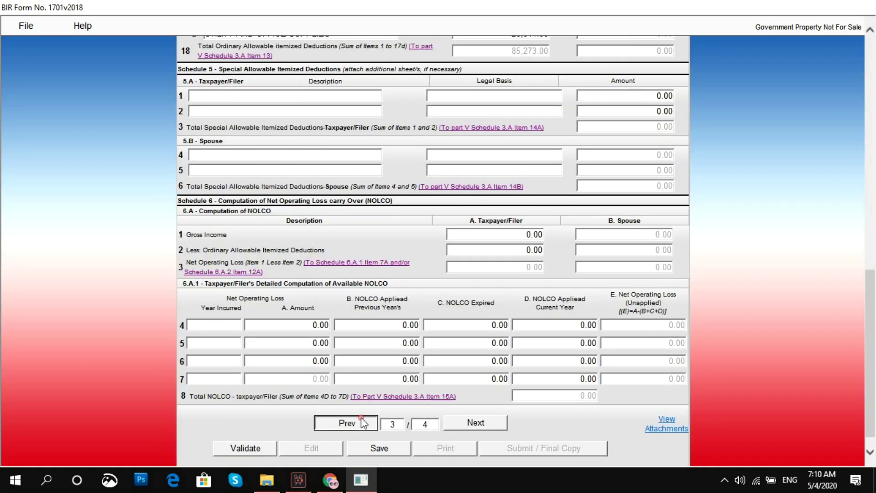
scroll(379, 408, "down", 1)
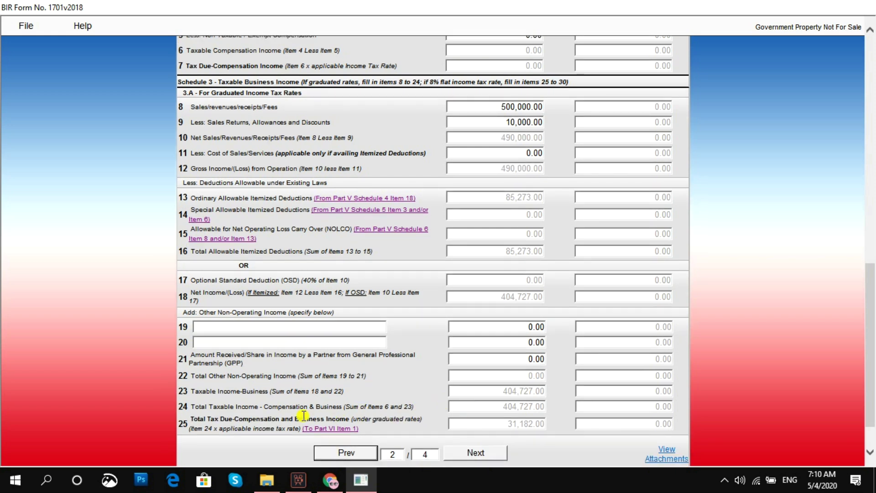
triple_click(281, 407)
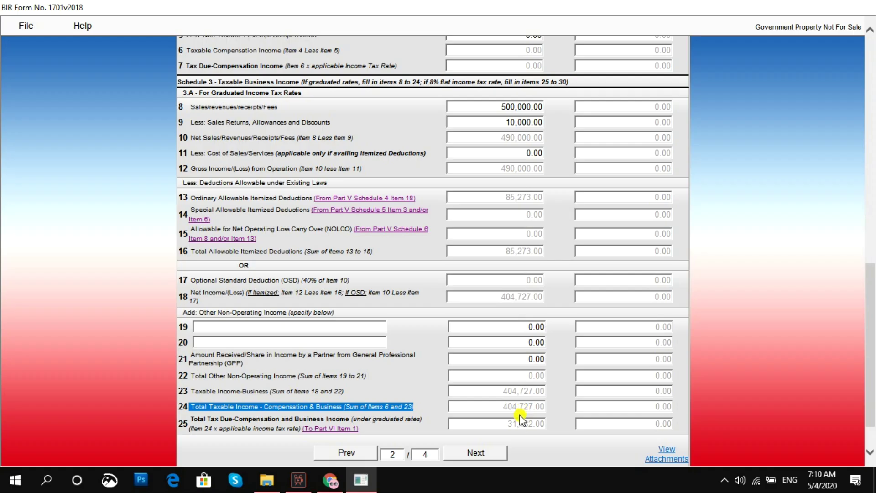
Return to page 4 and review the non-taxable income and deduction entries in the Part IX reconciliation
left_click(489, 456)
scroll(489, 456, "down", 10)
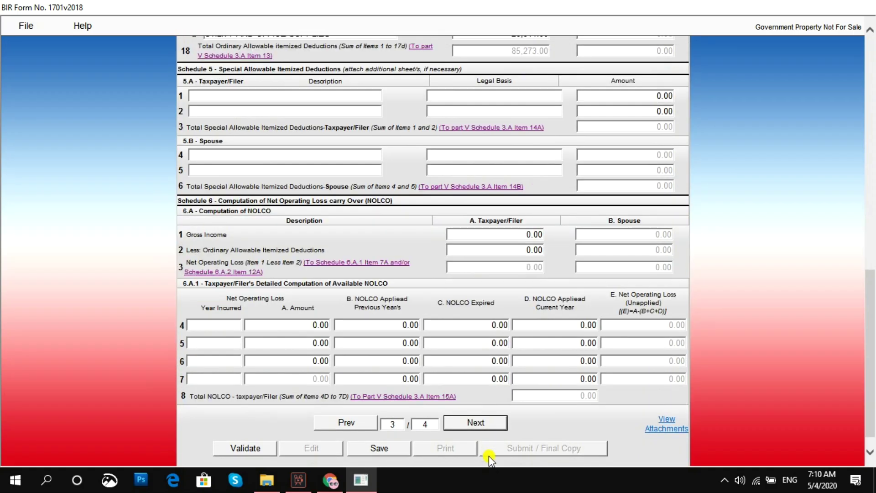
left_click(499, 424)
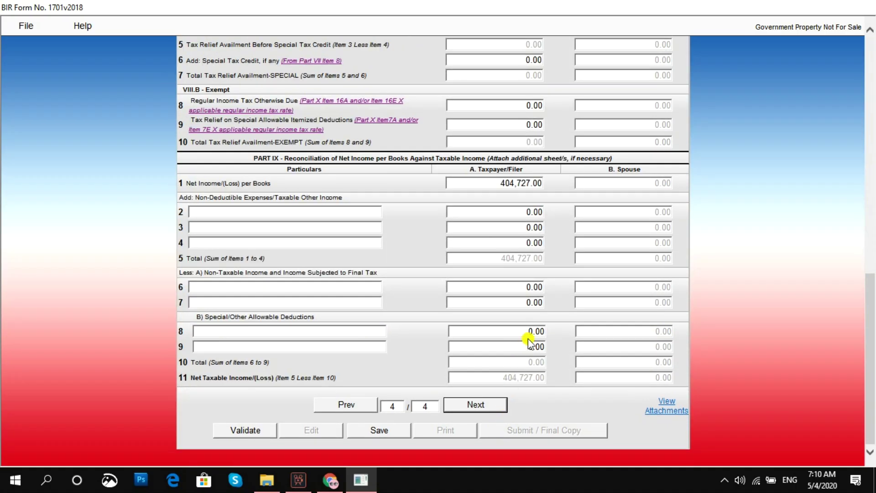
left_click(220, 295)
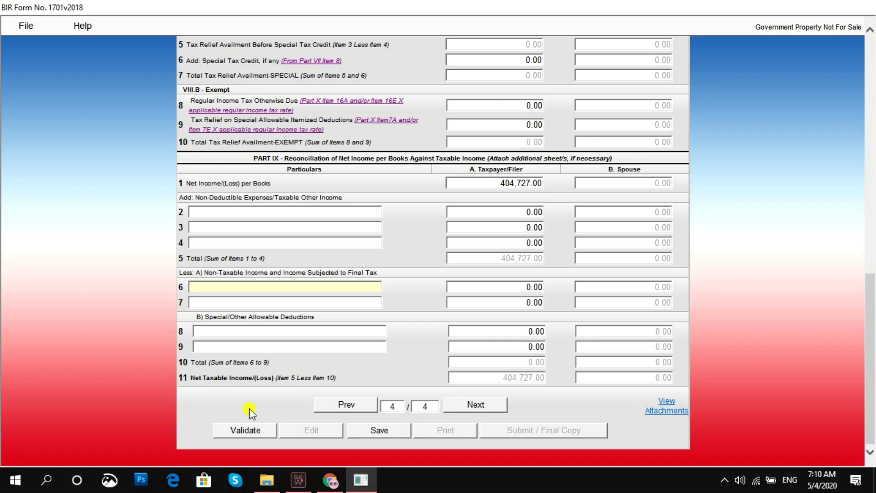
Go back to page 2 and review Schedule 3.A's total allowable itemized deductions, GPP partner share, and total other non-operating income
left_click(343, 406)
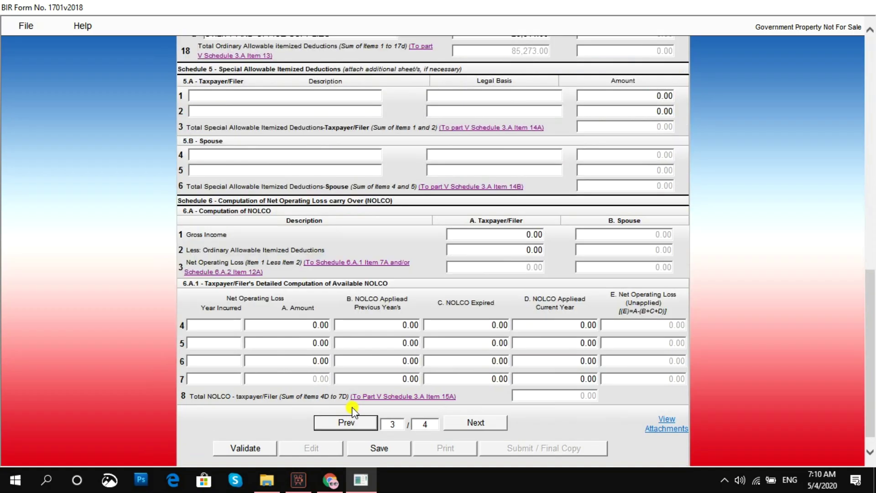
left_click(360, 419)
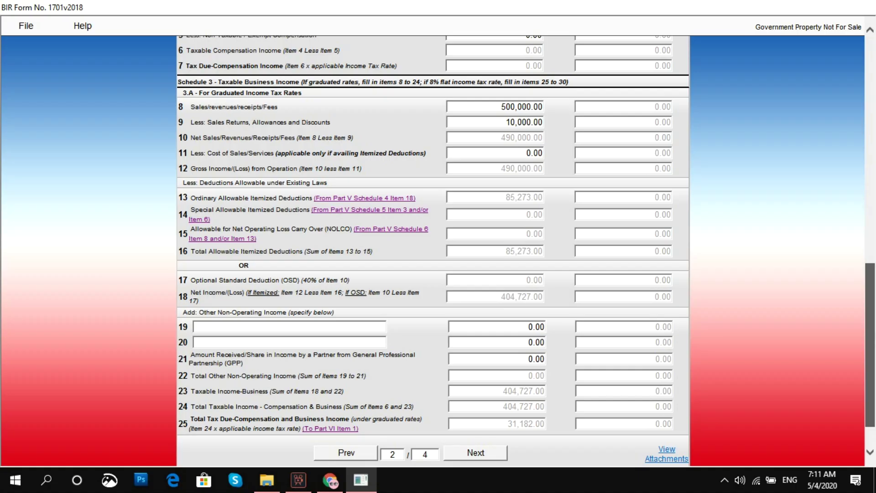
scroll(432, 250, "down", 1)
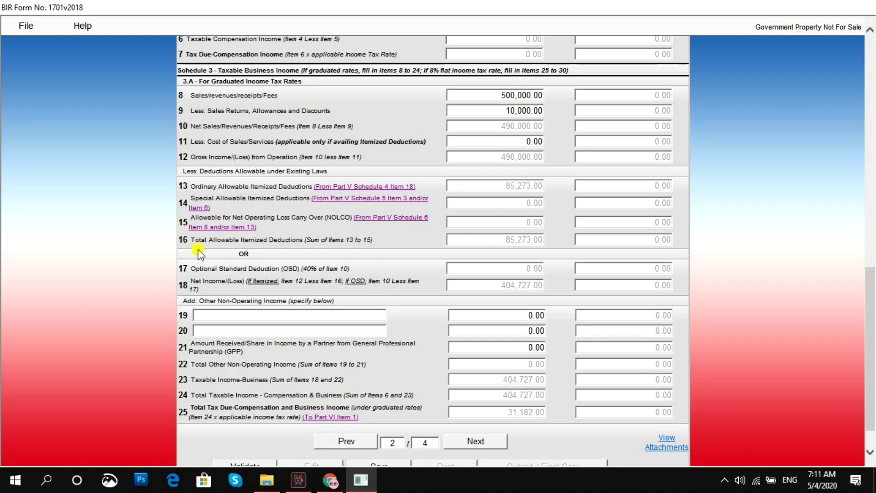
left_click(184, 243)
triple_click(232, 240)
left_click(494, 244)
left_click(518, 250)
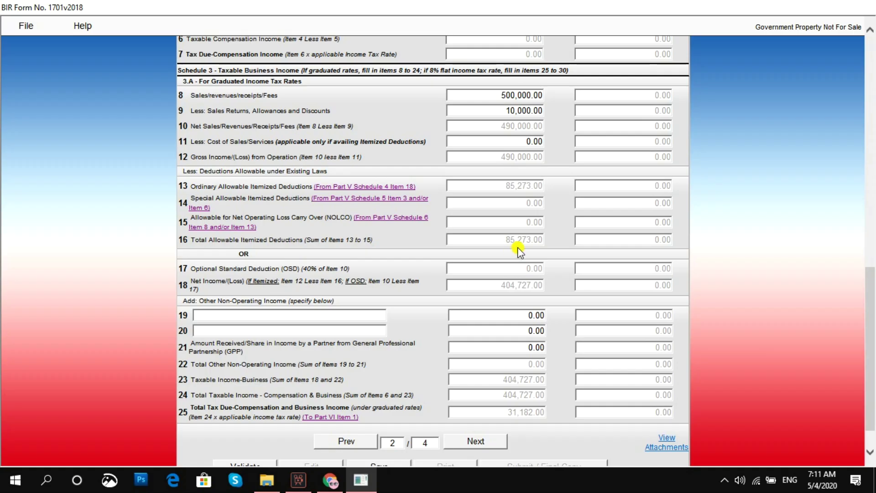
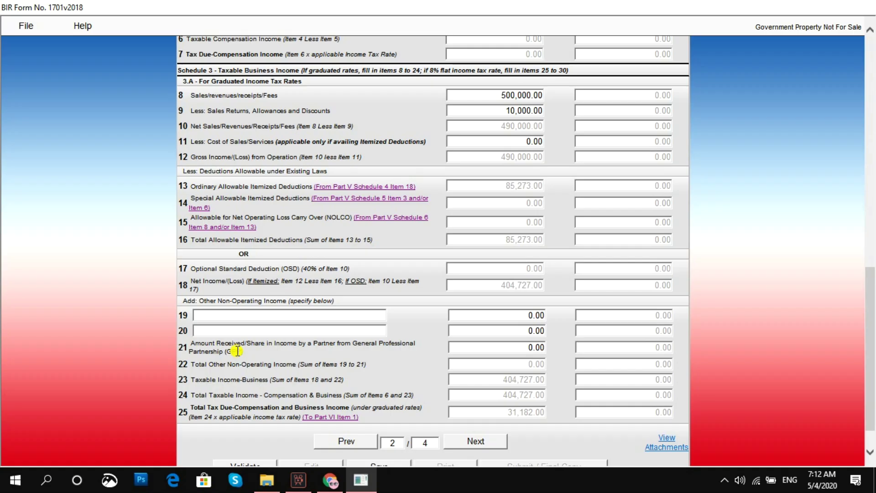
left_click(522, 349)
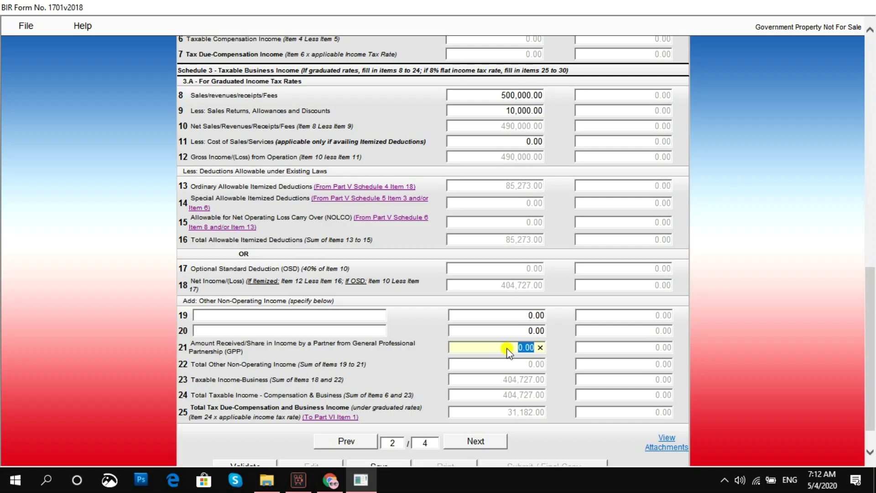
left_click(183, 368)
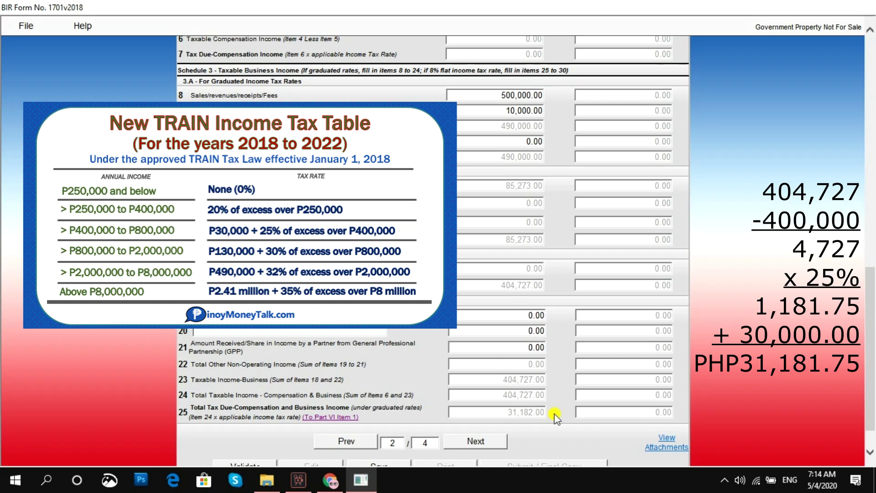
Go to page 1 and review Part II Total Tax Payable, focusing on the 2nd installment portion in item 25
left_click(346, 441)
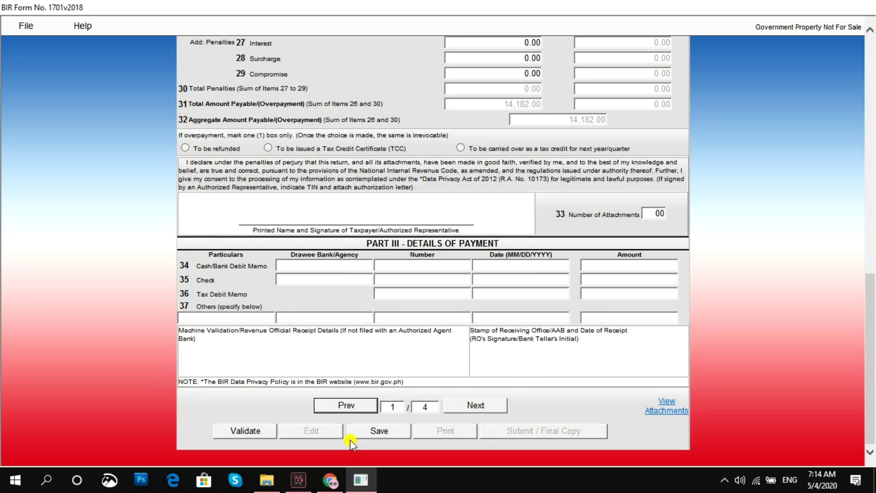
scroll(290, 442, "up", 5)
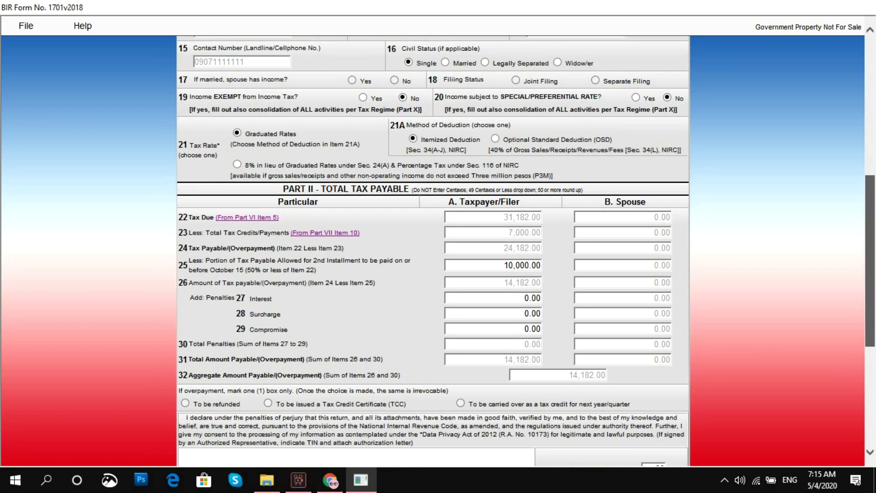
scroll(484, 211, "down", 1)
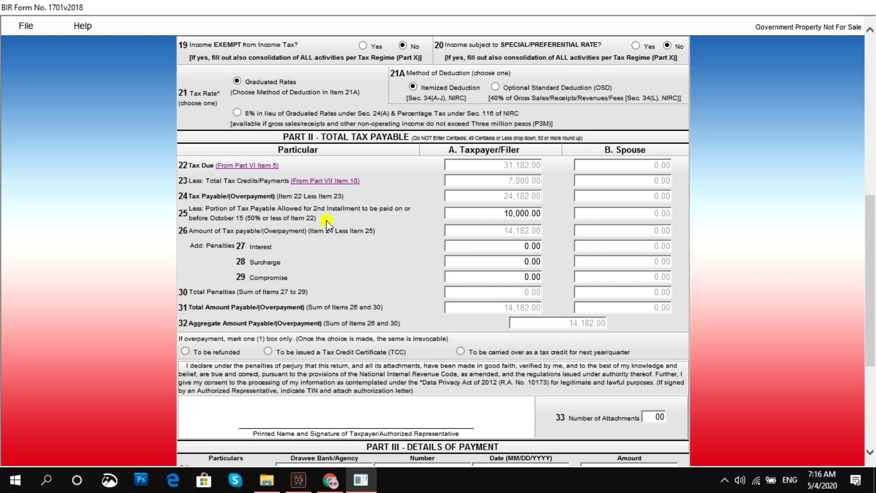
left_click(483, 218)
left_click(495, 219)
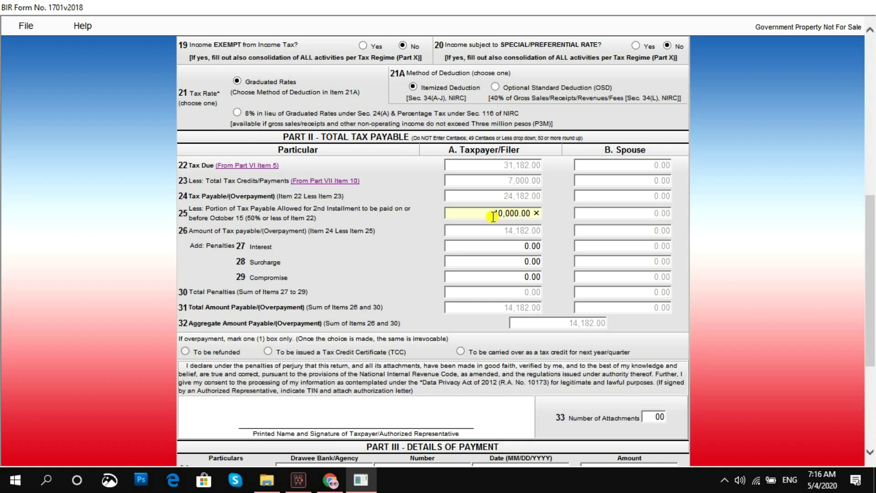
left_click(224, 221)
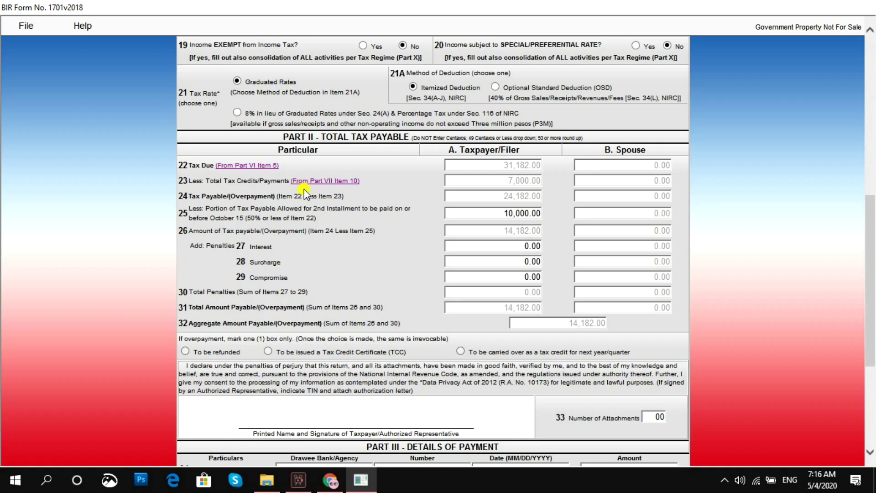
left_click(480, 205)
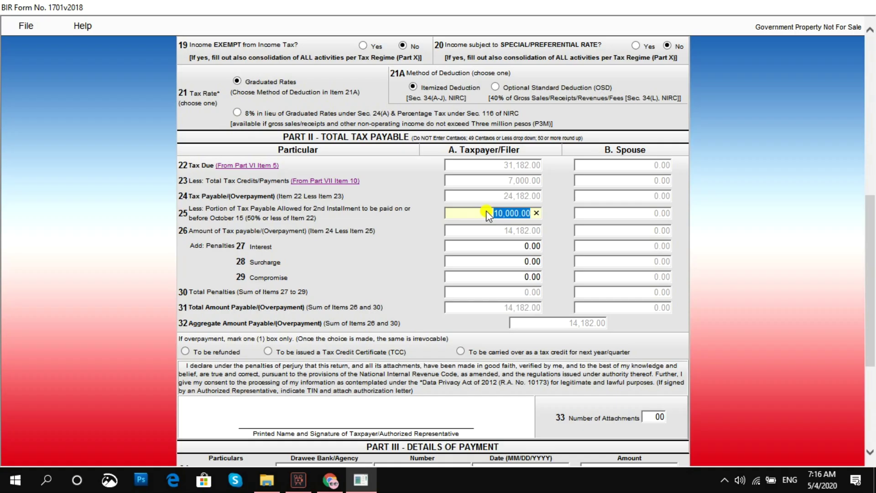
Go to page 4 and set the taxpayer's Prior Year's Excess Credits in Part VII item 1 to 20,000
left_click(253, 257)
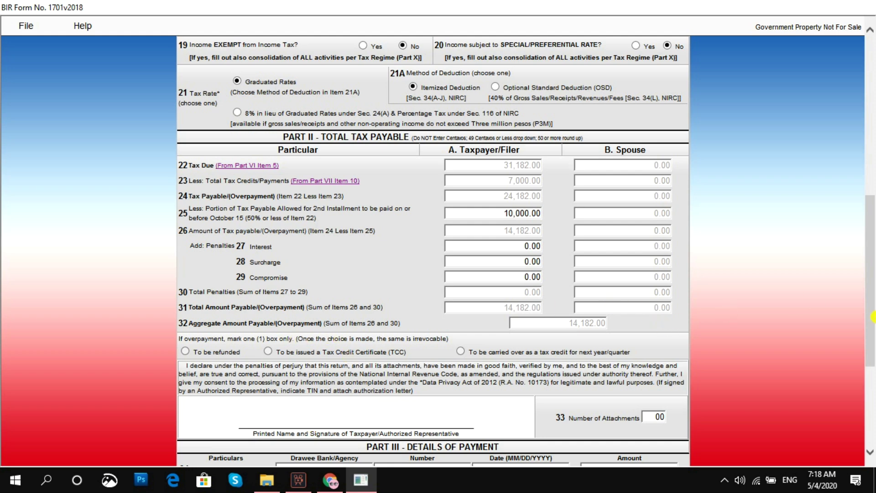
left_click_drag(871, 320, 871, 345)
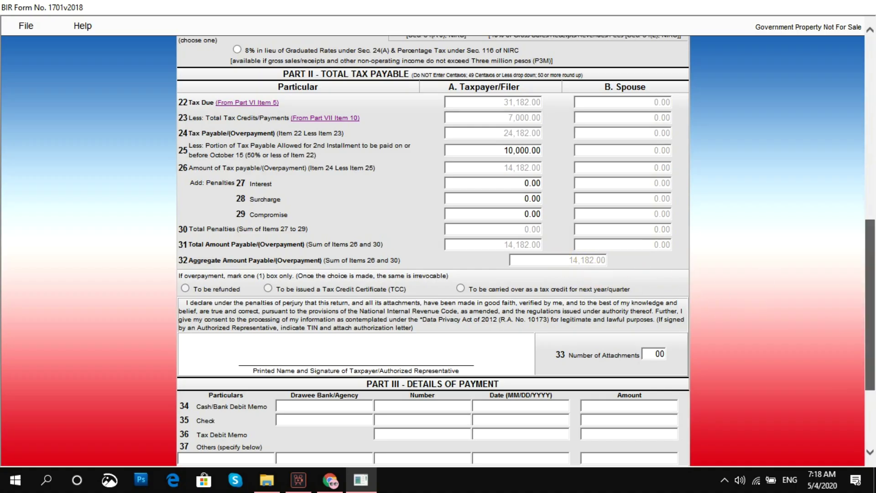
scroll(871, 370, "down", 3)
left_click(477, 405)
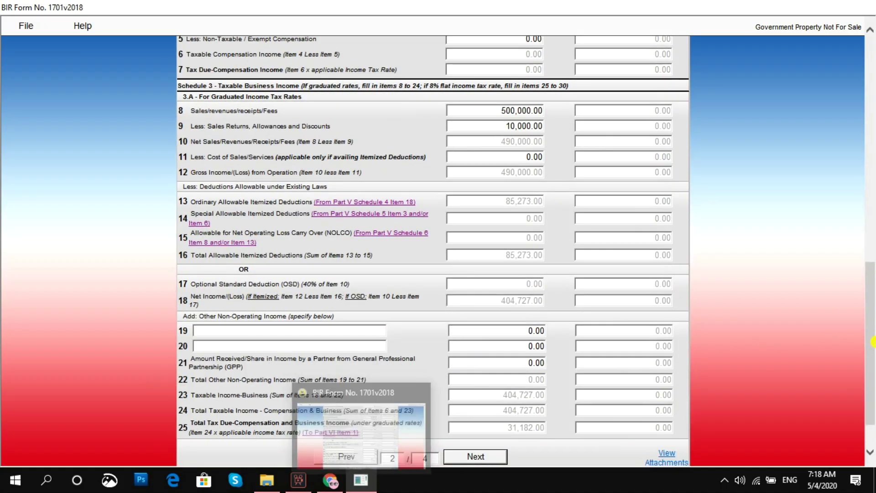
left_click(489, 457)
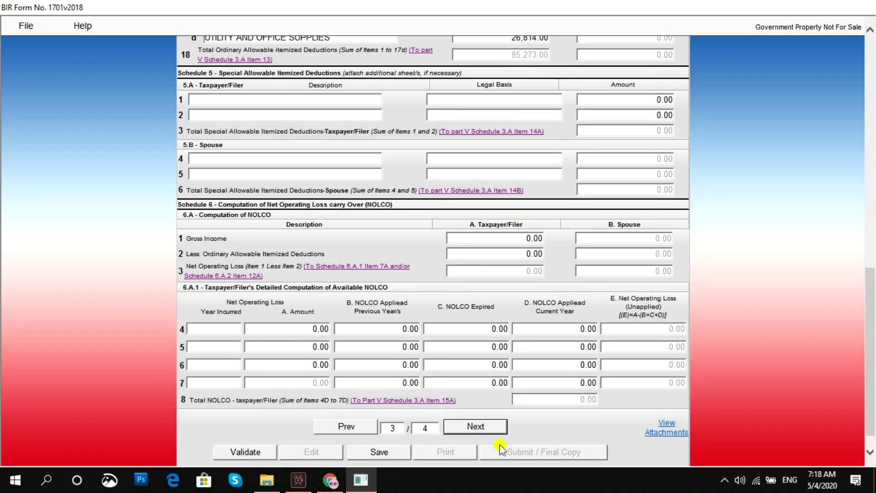
mouse_move(871, 323)
left_mouse_down()
mouse_move(871, 191)
mouse_move(871, 392)
mouse_move(871, 312)
left_mouse_up()
left_click(492, 422)
left_click(504, 133)
type("1")
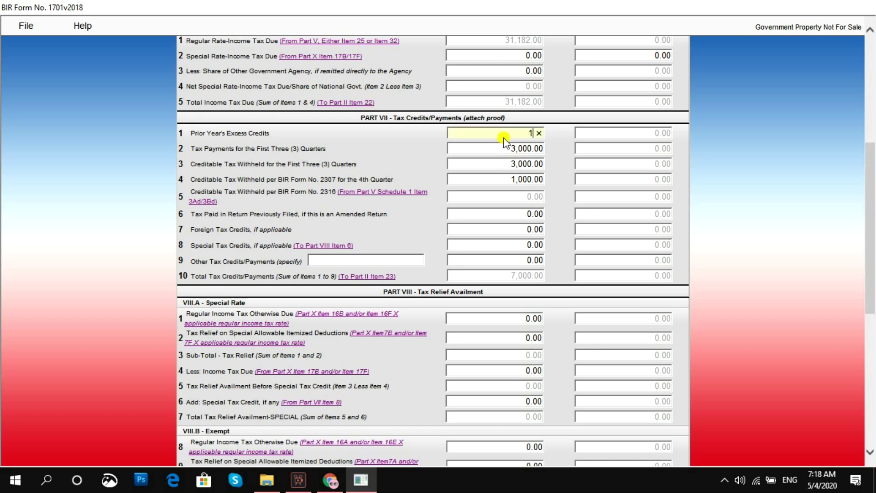
key("BackSpace")
type("20000")
left_click(464, 195)
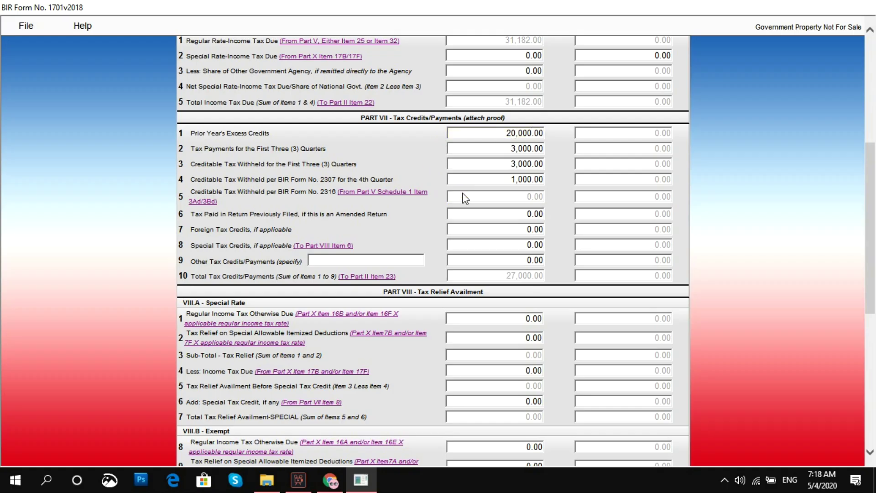
left_click(514, 133)
type("1")
key("BackSpace")
type("20,000")
left_click(558, 205)
Return to page 1 and clear the taxpayer's 2nd installment portion in Part II item 25 to 0.00
left_click(872, 353)
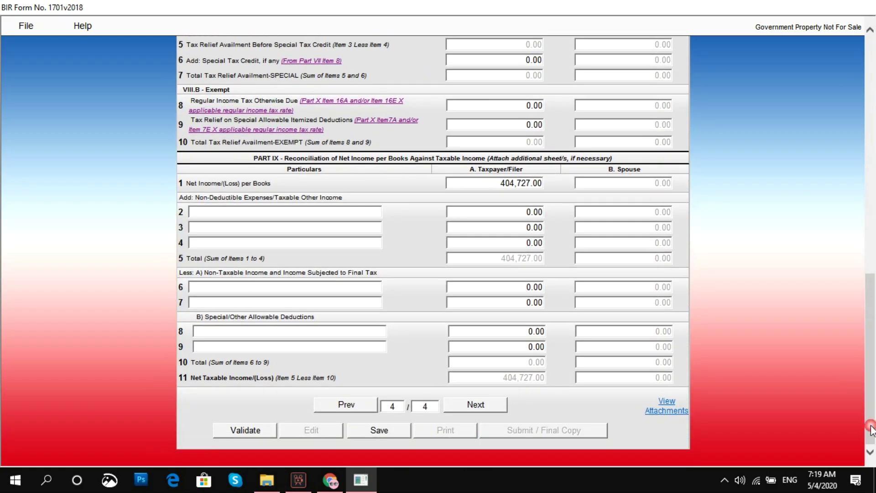
left_click(395, 407)
type("1")
key("Return")
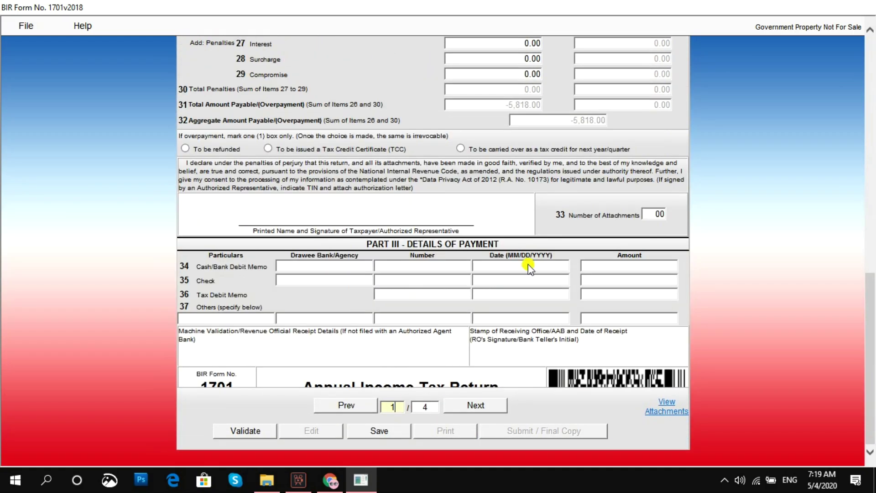
left_click_drag(871, 331, 871, 278)
left_click(480, 152)
key("BackSpace")
left_click(502, 176)
Go to page 4 and set the taxpayer's Prior Year's Excess Credits in Part VII item 1 to 30,000
left_click_drag(872, 261, 871, 317)
left_click(490, 409)
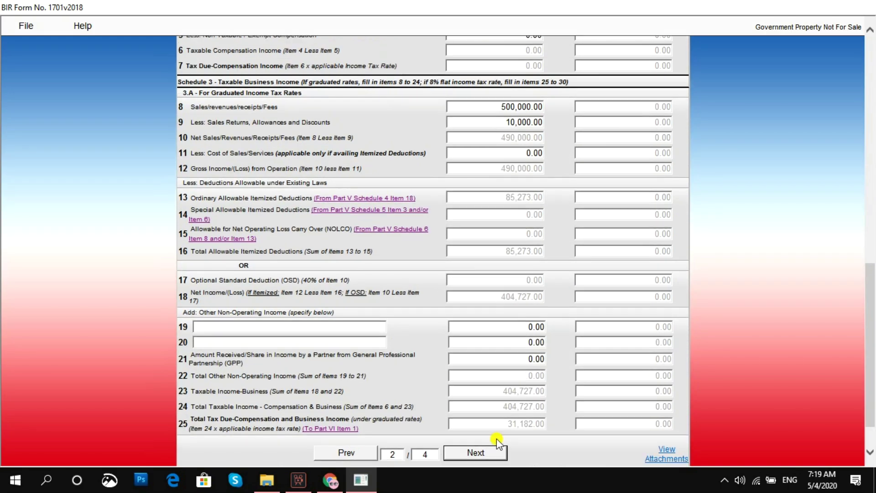
left_click(501, 452)
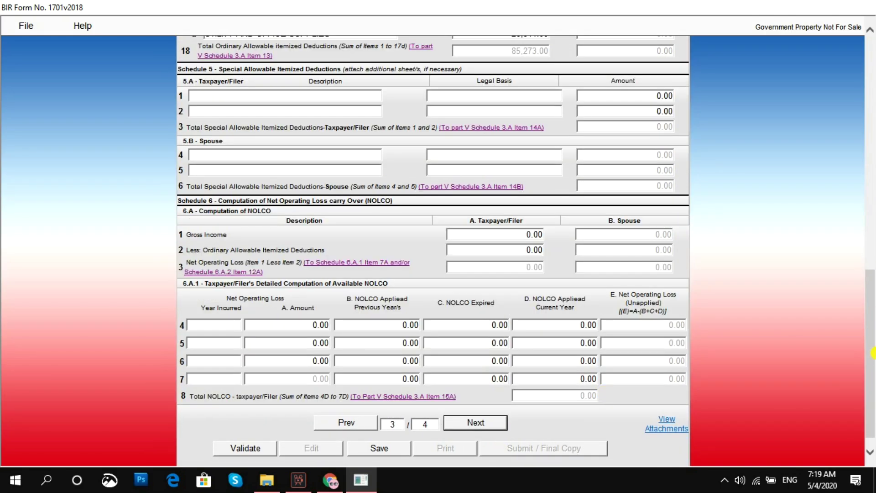
left_click_drag(873, 330, 874, 291)
scroll(874, 291, "up", 4)
scroll(496, 456, "down", 8)
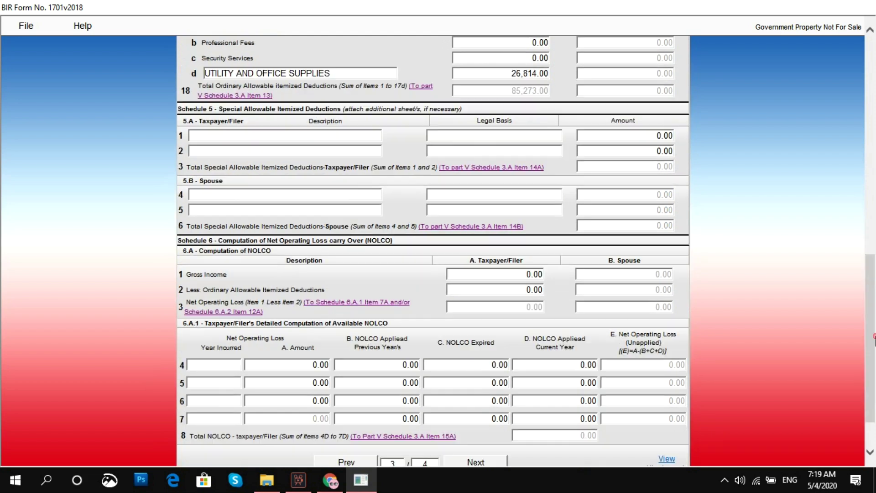
left_click(496, 456)
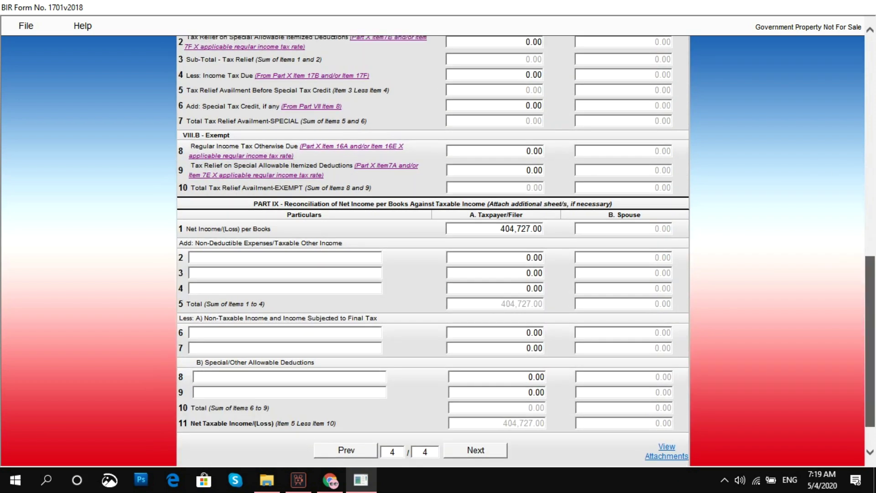
scroll(497, 456, "up", 5)
scroll(500, 128, "up", 1)
left_click(492, 104)
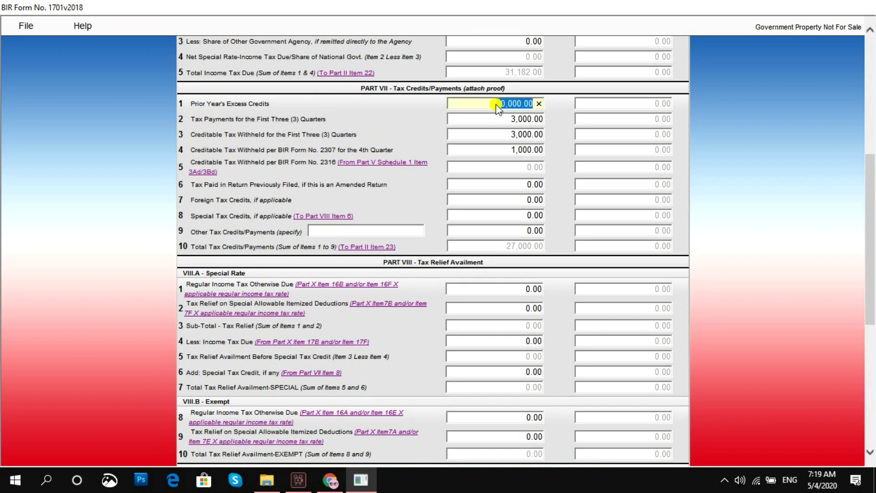
type("30000")
left_click(599, 163)
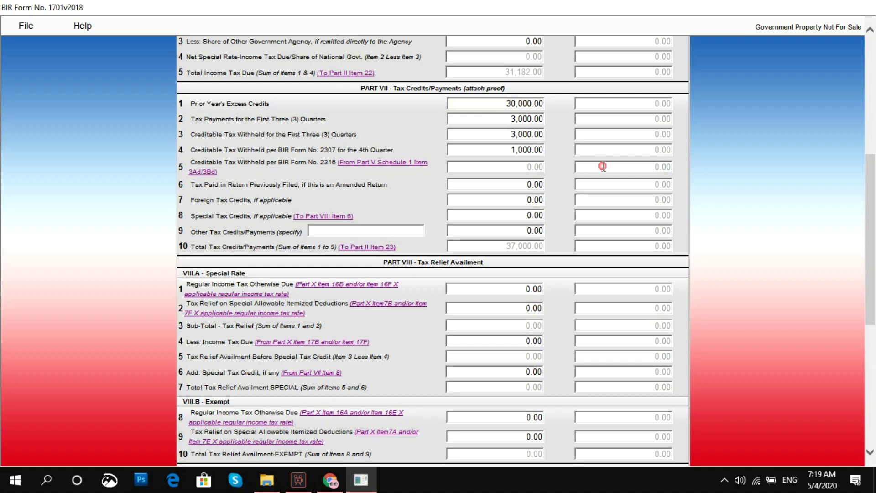
Return to page 1 and mark the overpayment to be carried over as a tax credit for next year/quarter
left_click_drag(871, 301, 875, 457)
left_click(394, 406)
type("1")
key("Return")
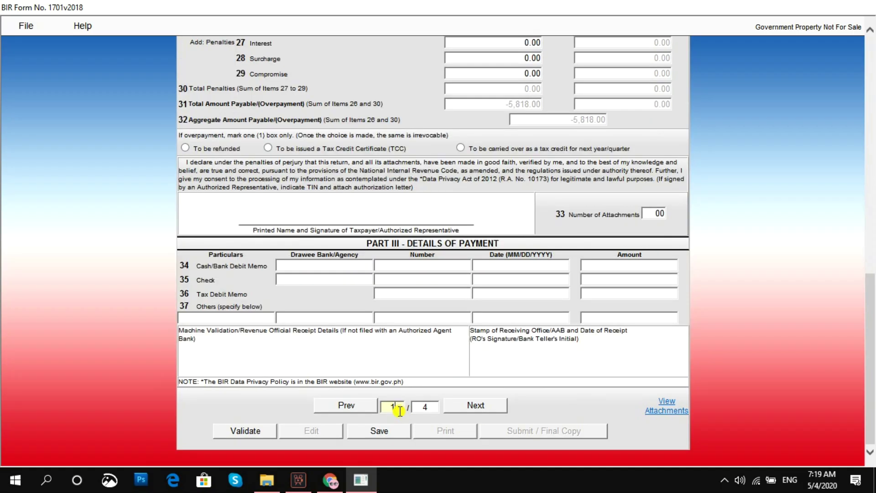
scroll(872, 389, "up", 3)
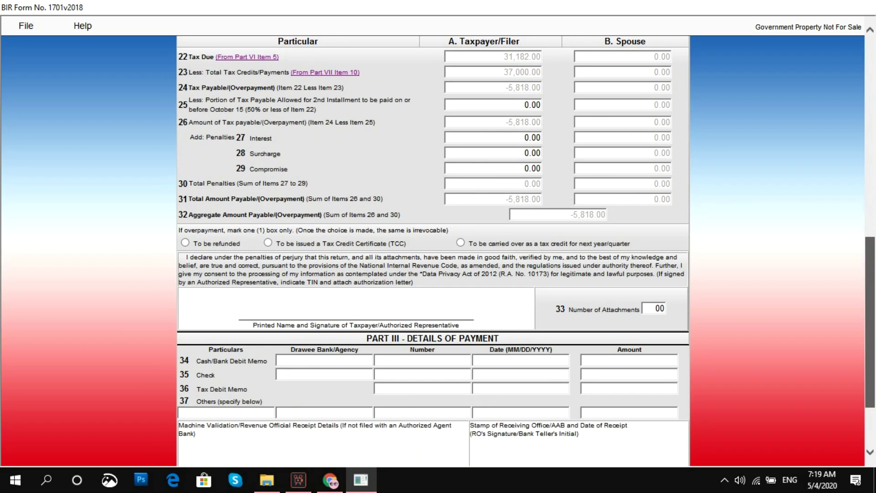
scroll(525, 247, "up", 4)
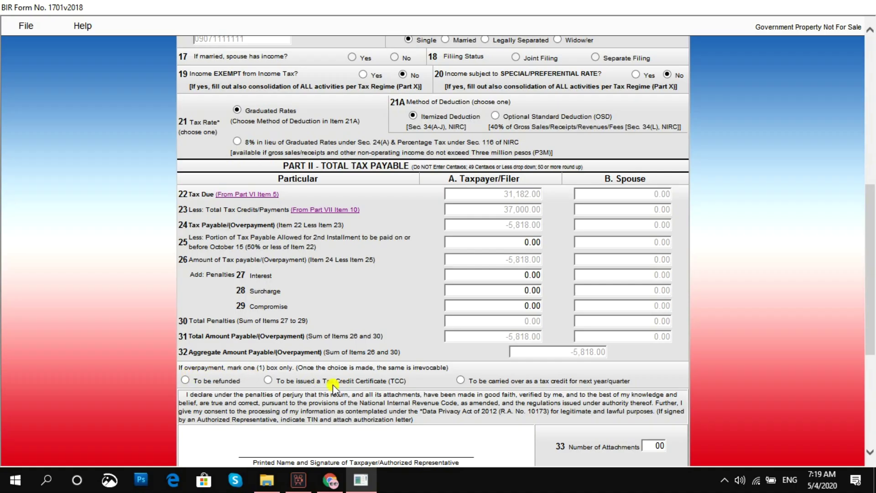
left_click(268, 380)
left_click(184, 381)
left_click(460, 380)
left_click(206, 385)
left_click(333, 381)
left_click(509, 382)
left_click(315, 381)
left_click(211, 381)
left_click(501, 382)
Validate the completed return and acknowledge the validation message
left_click_drag(873, 303, 872, 392)
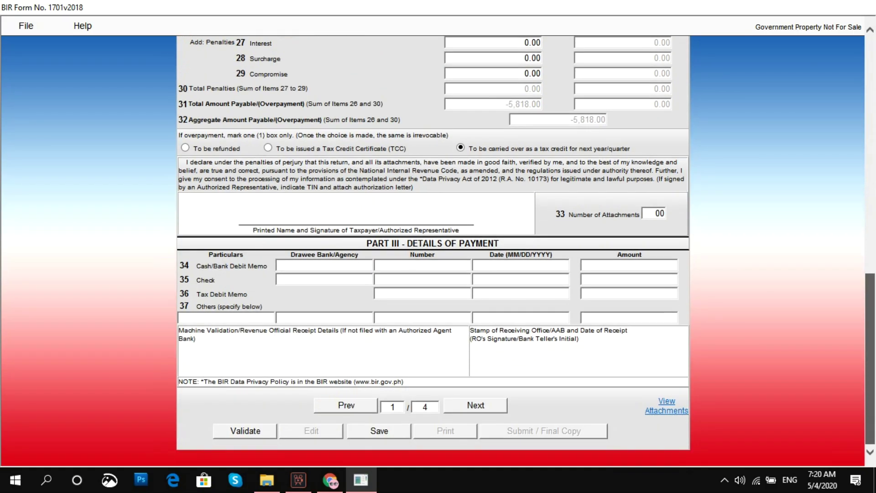
left_click(239, 429)
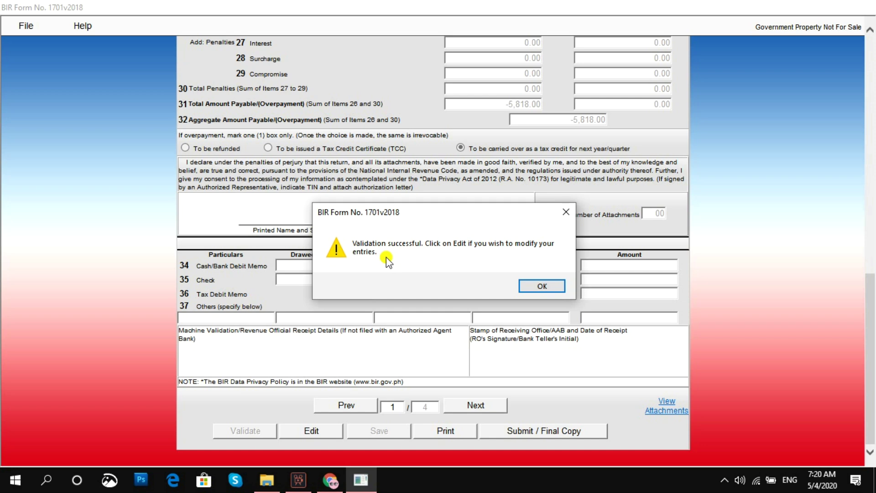
left_click(557, 286)
mouse_move(872, 348)
left_mouse_down()
mouse_move(873, 113)
mouse_move(871, 349)
left_mouse_up()
scroll(872, 114, "down", 1)
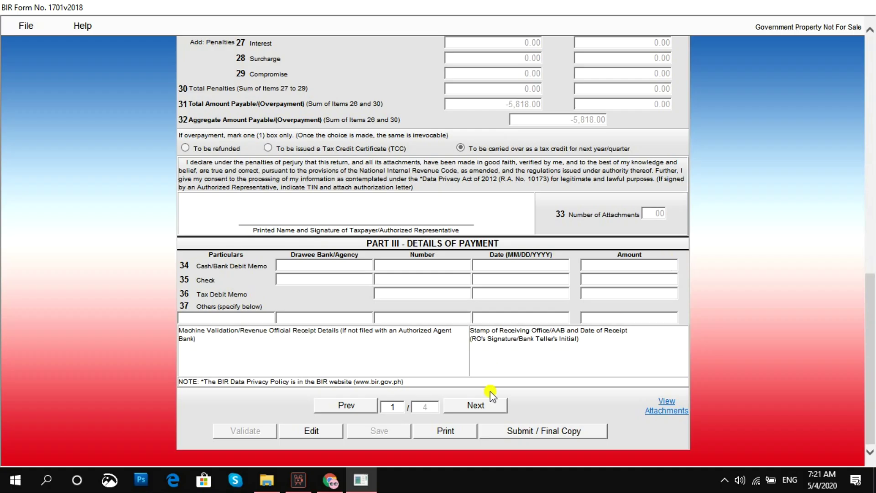
Submit the final copy of the return, agreeing to the eBIRForms Terms of Service, and go back to the main screen
left_click(561, 435)
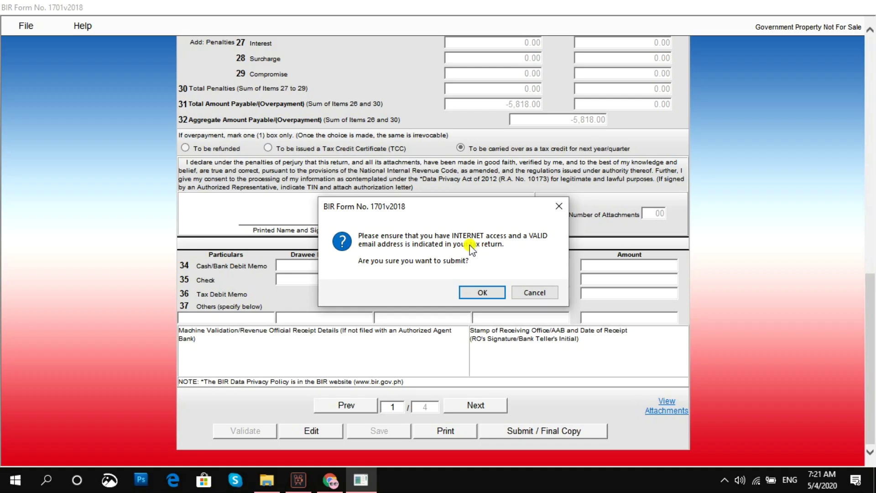
left_click(489, 293)
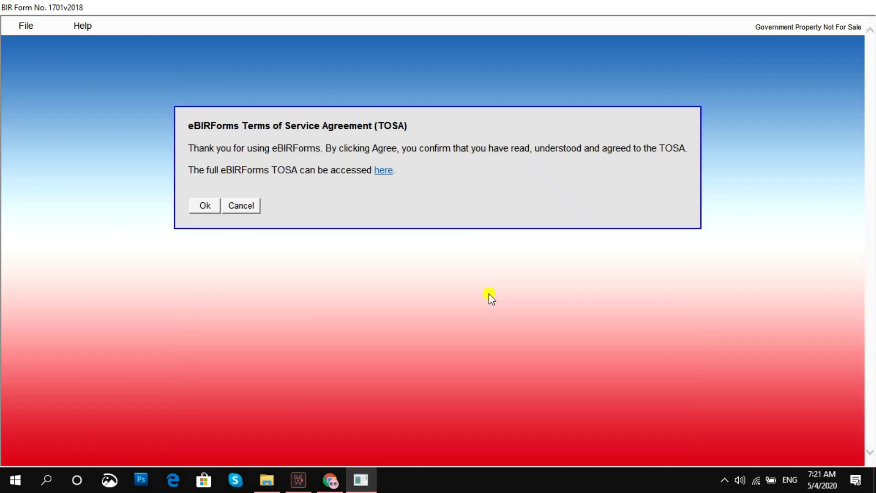
left_click(209, 208)
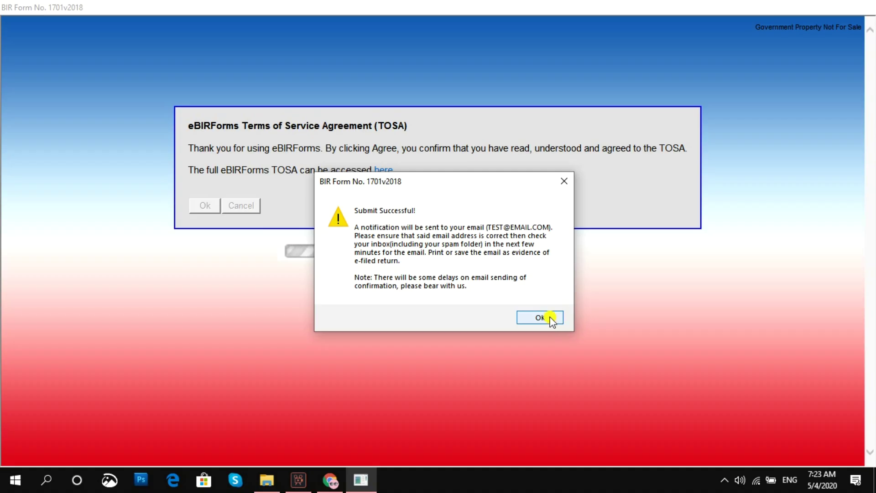
left_click(550, 318)
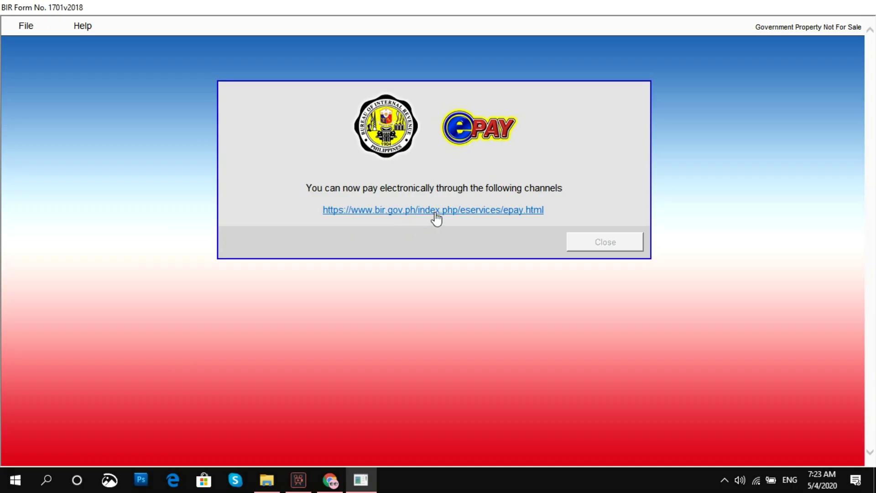
left_click(23, 28)
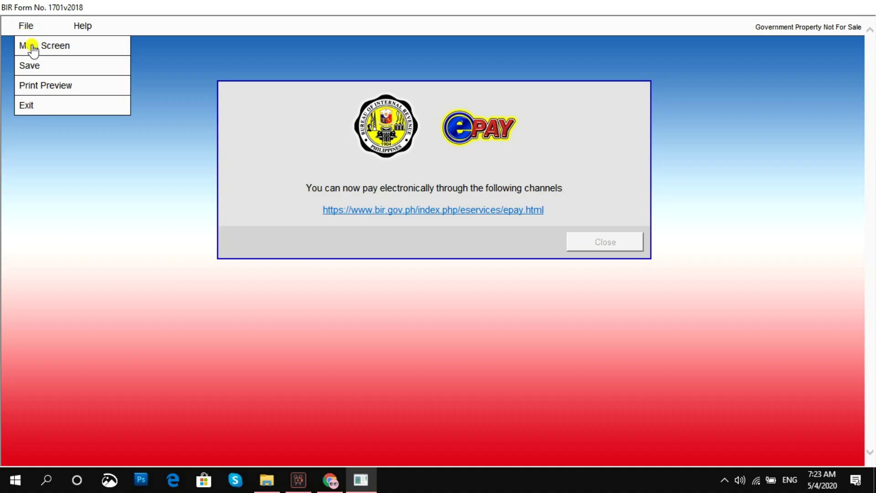
left_click(32, 46)
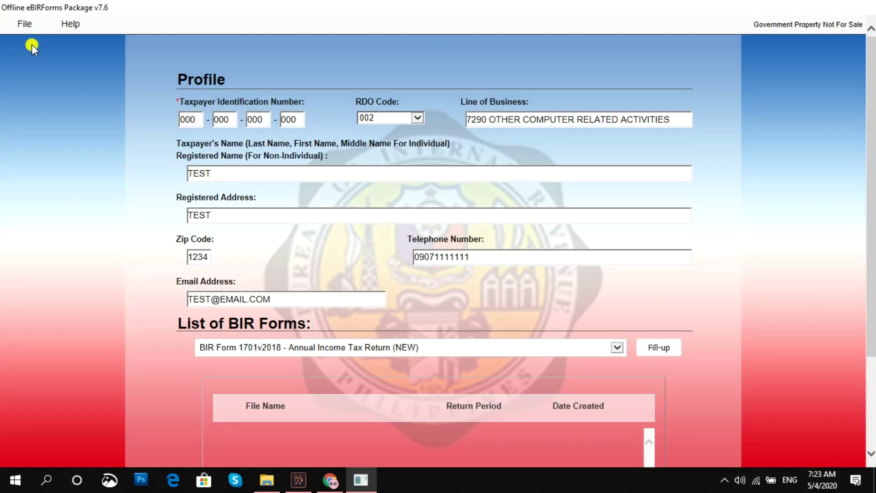